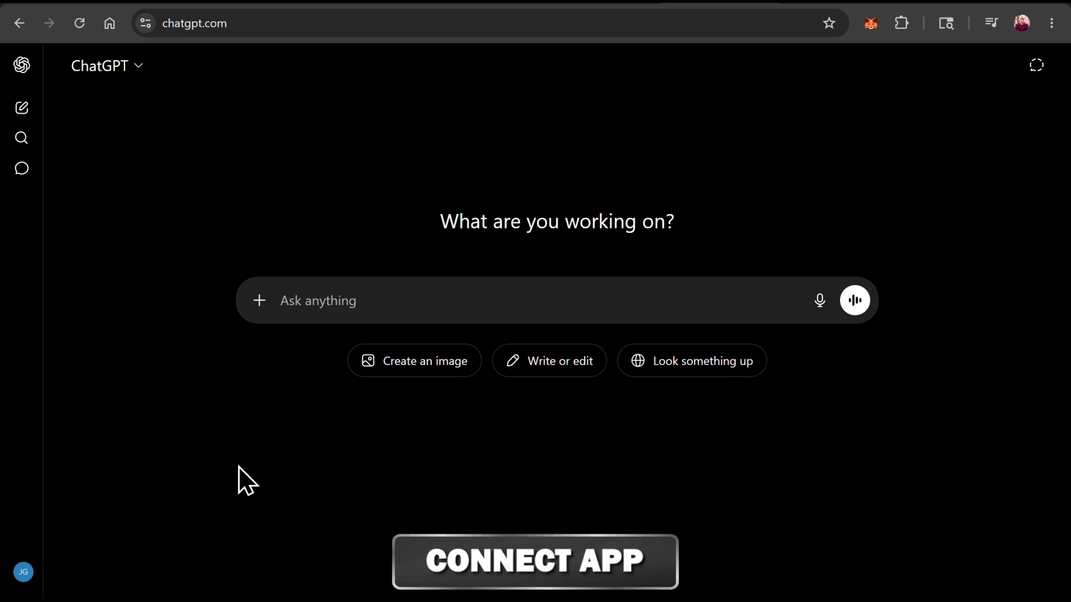
Open the directory of apps available for ChatGPT
left_click(23, 67)
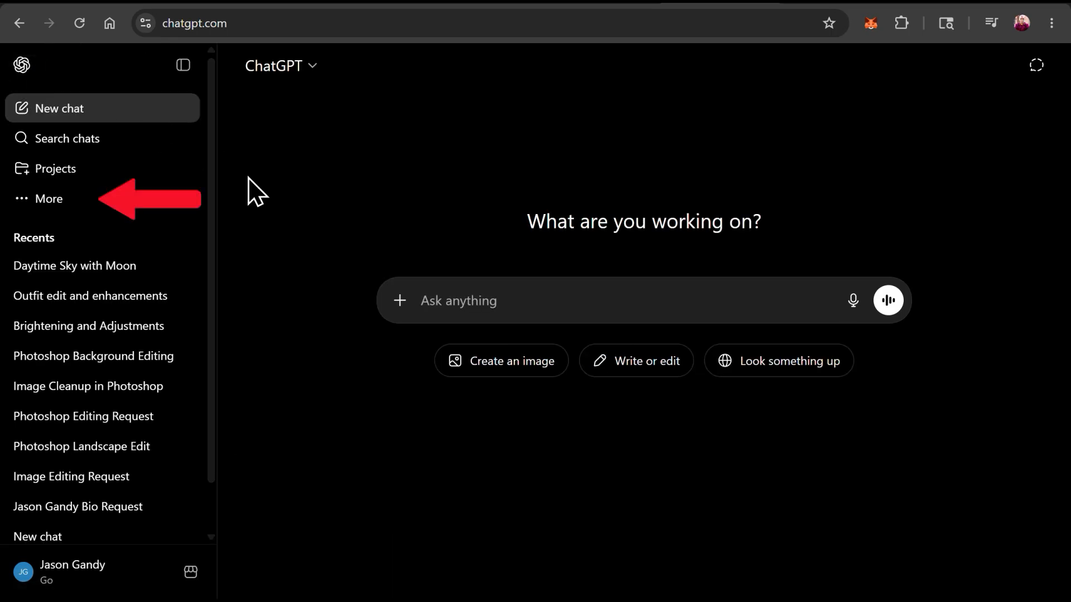
left_click(62, 201)
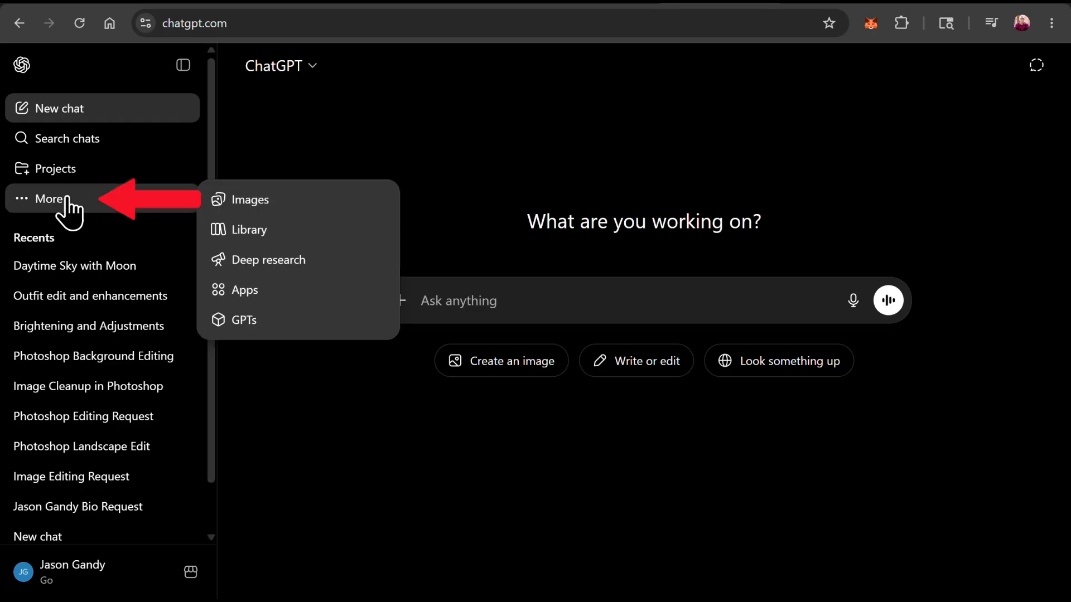
left_click(250, 301)
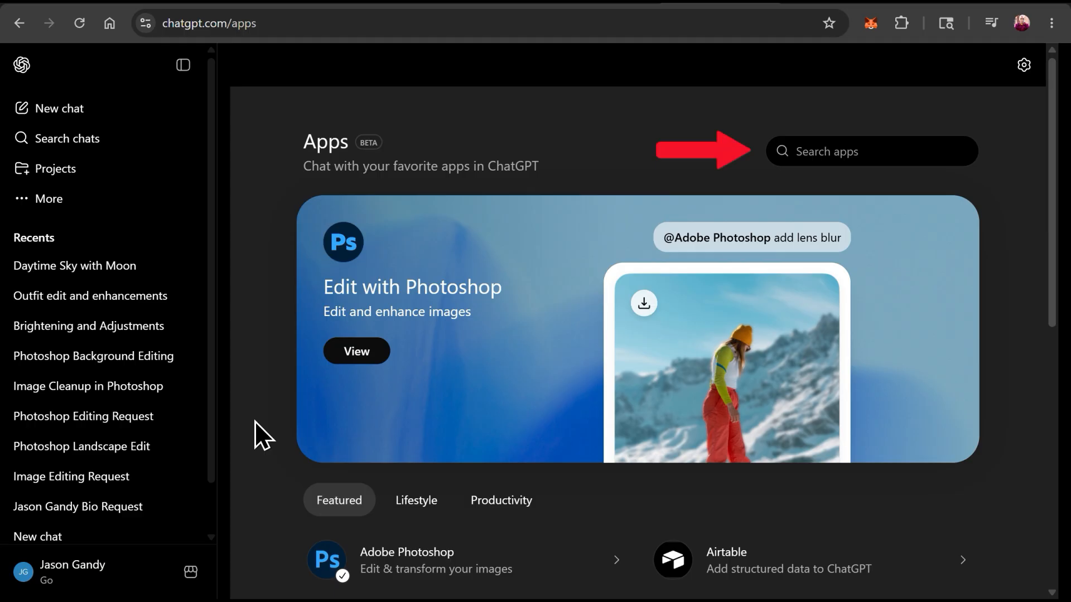
Search the apps for Adobe Express and open its details page
left_click(918, 149)
type("Adob")
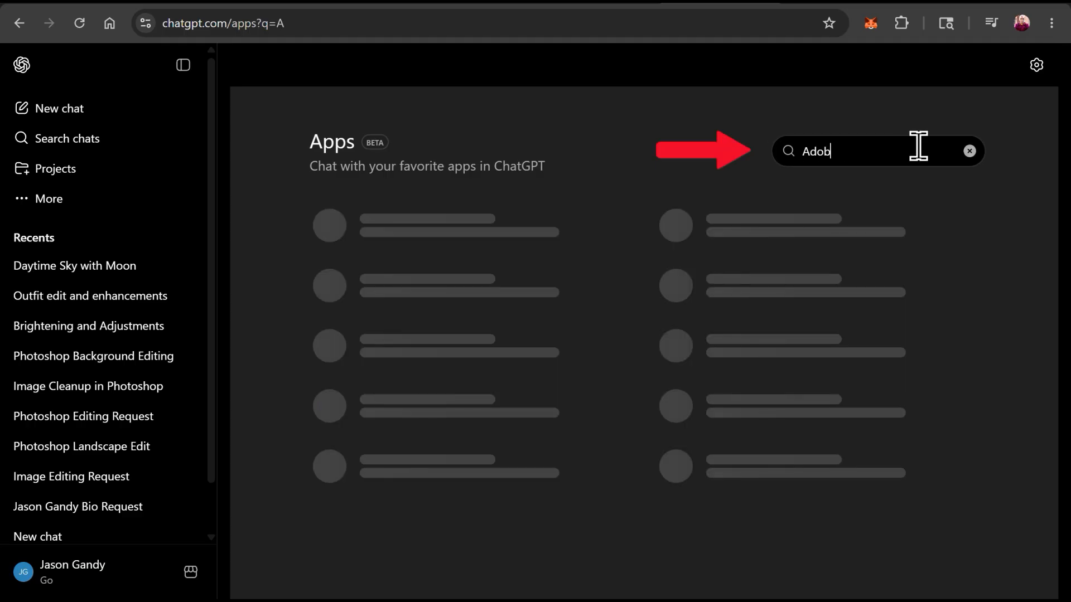
type("e Express")
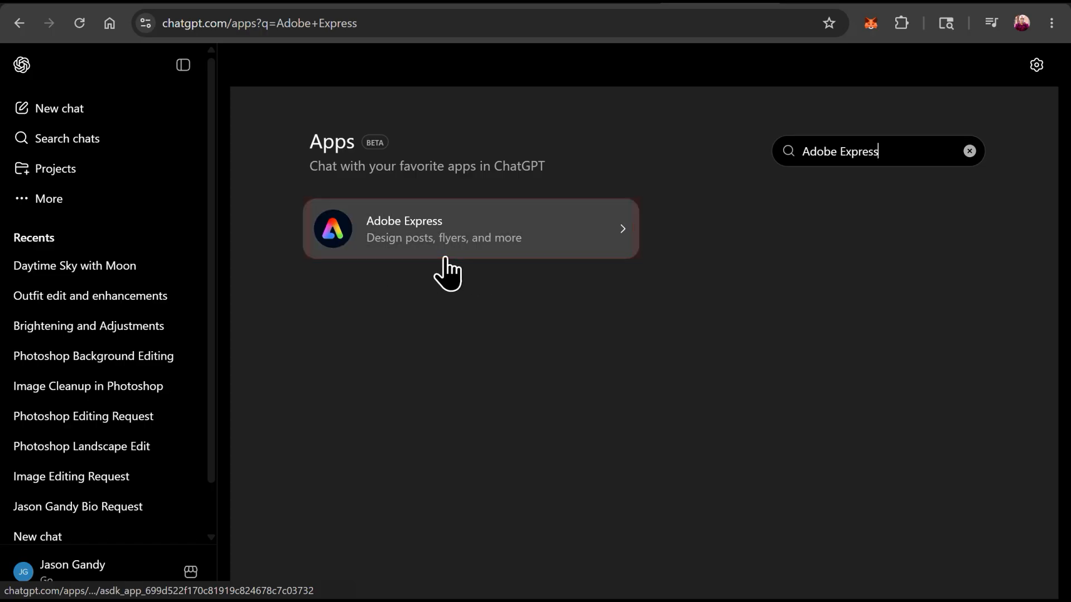
left_click(447, 254)
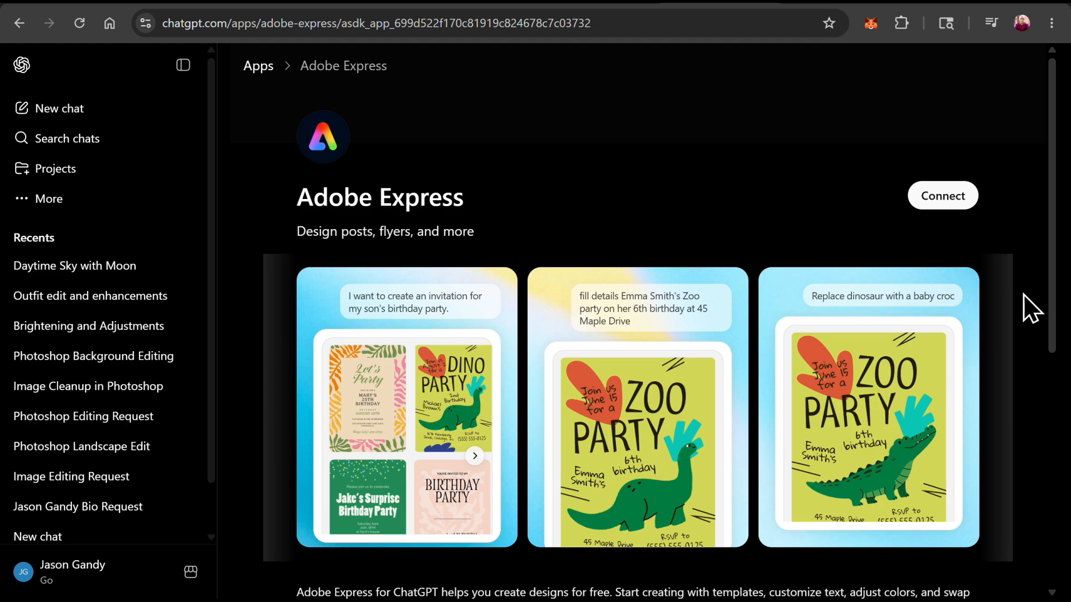
Connect Adobe Express by signing in with its account, and start a chat with the app
scroll(1031, 310, "down", 1)
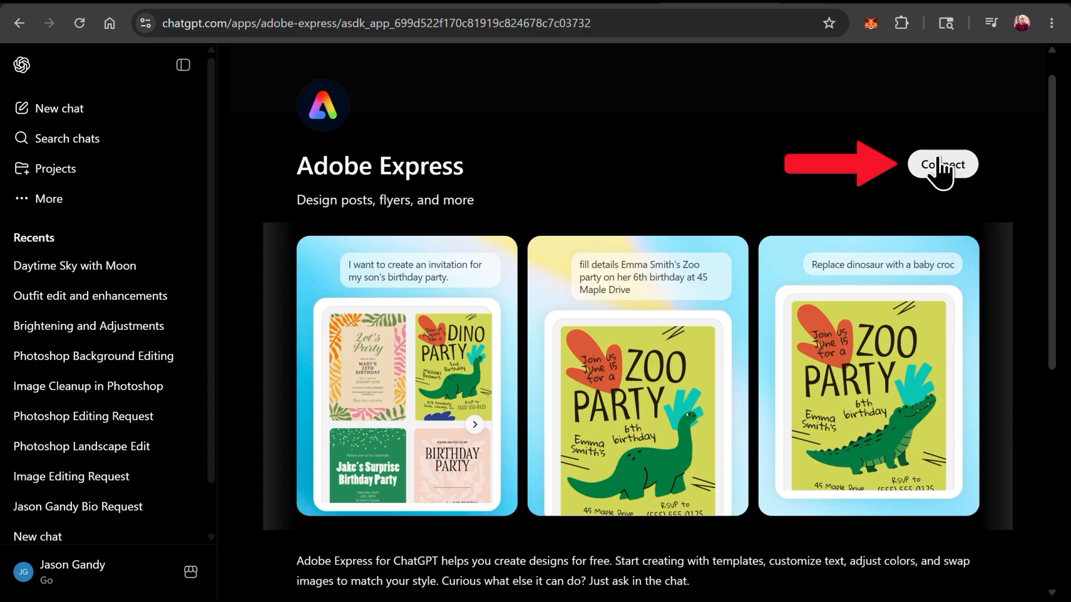
left_click(953, 170)
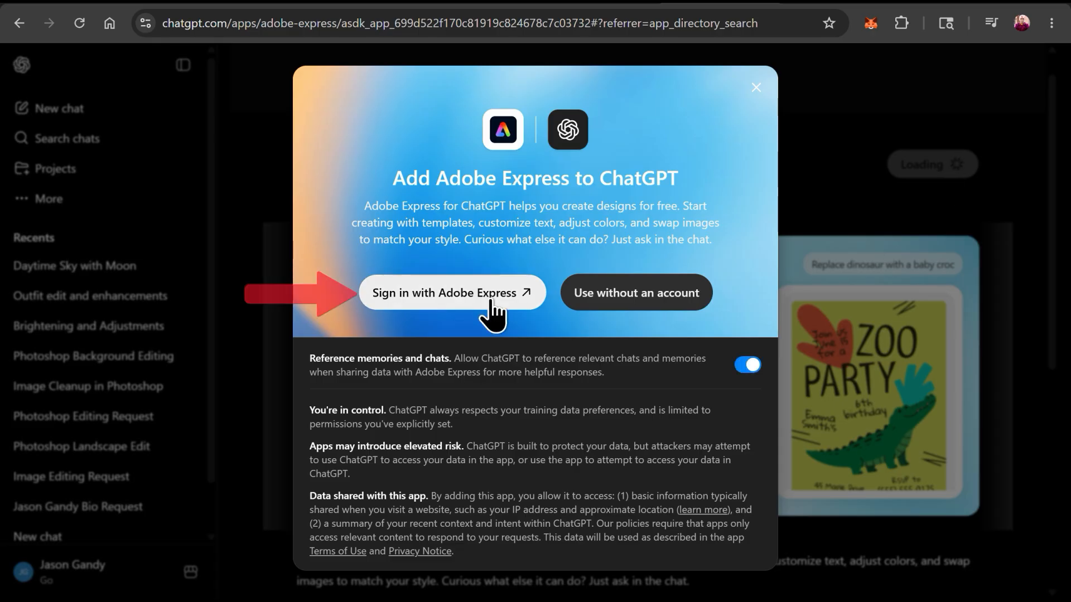
left_click(447, 306)
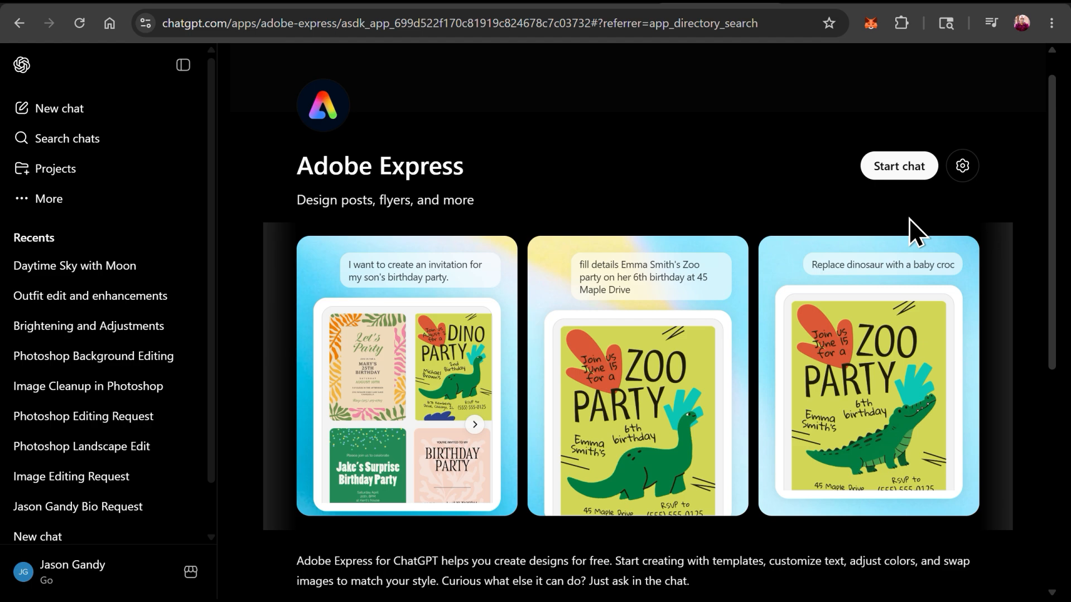
left_click(899, 167)
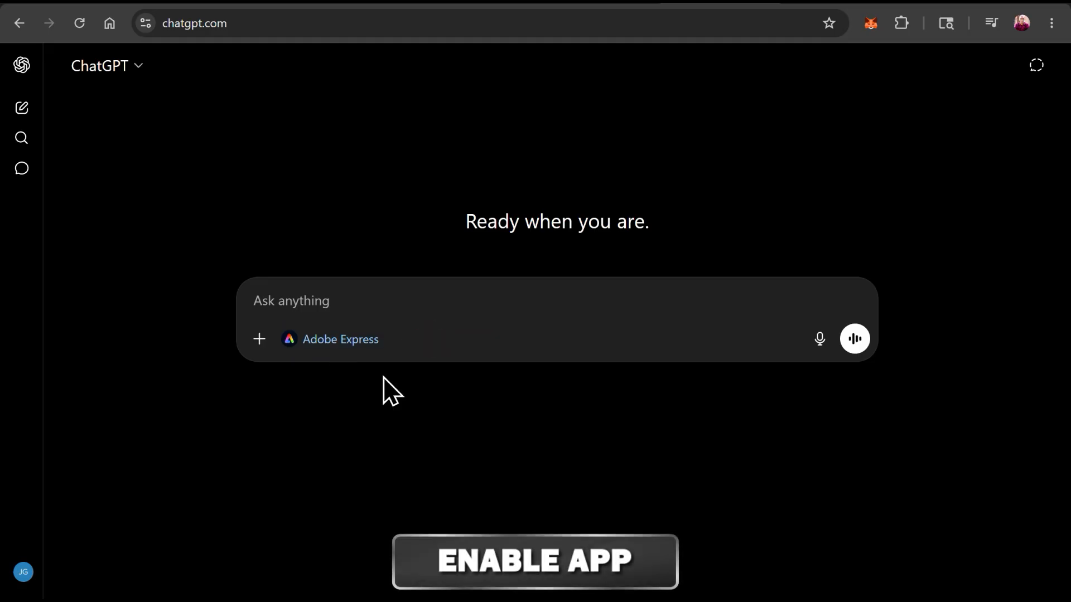
Remove Adobe Express from the new chat's prompt and enable it again from the list of additional tools
left_click(289, 340)
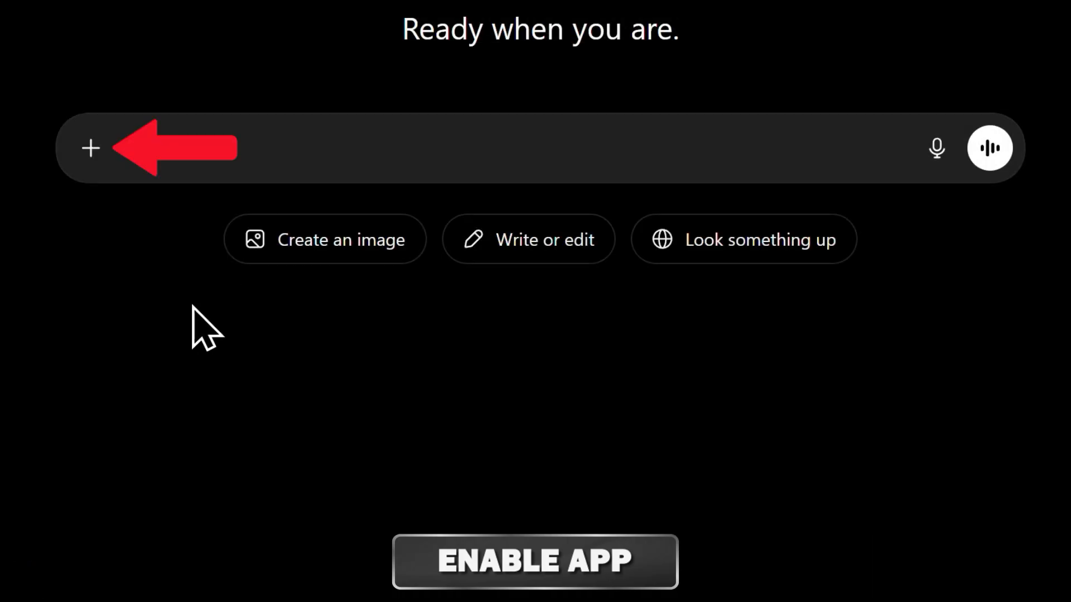
left_click(100, 166)
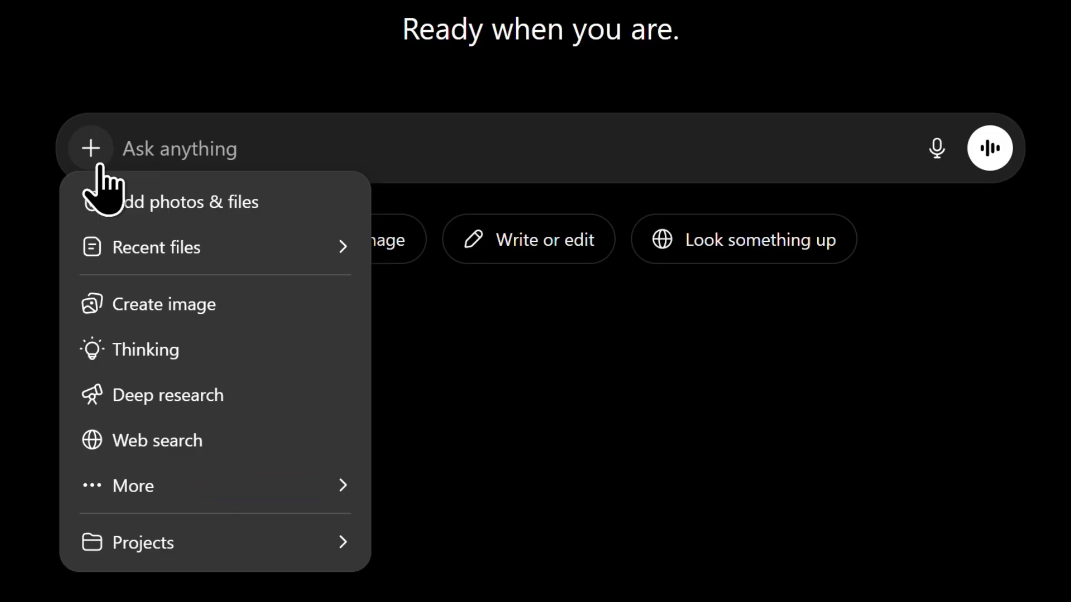
mouse_move(157, 482)
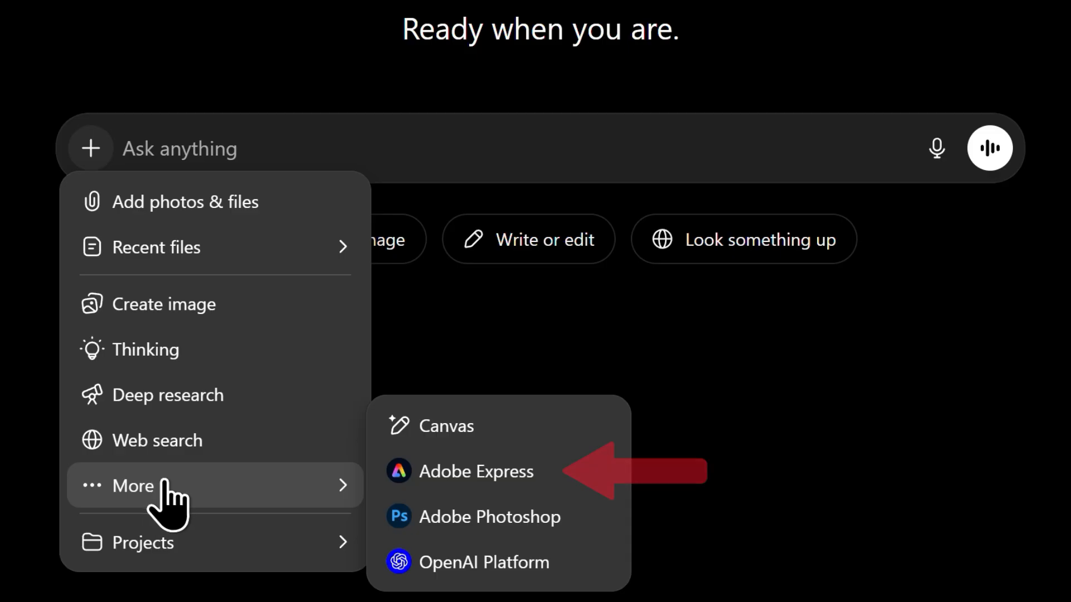
left_click(441, 485)
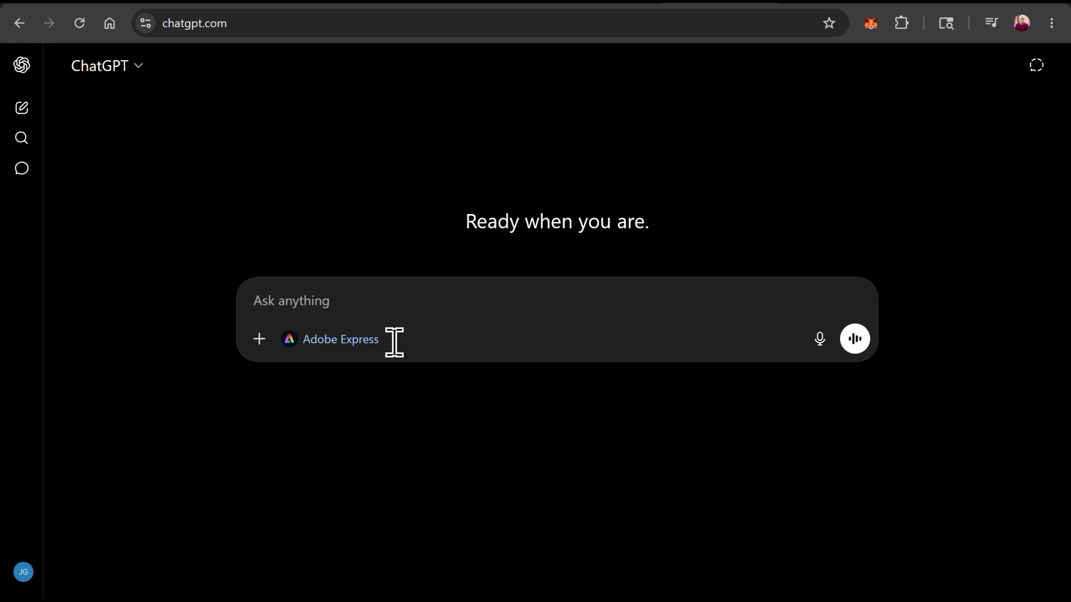
Remove the Adobe Express app from the prompt and add it back as an @ mention
left_click(289, 339)
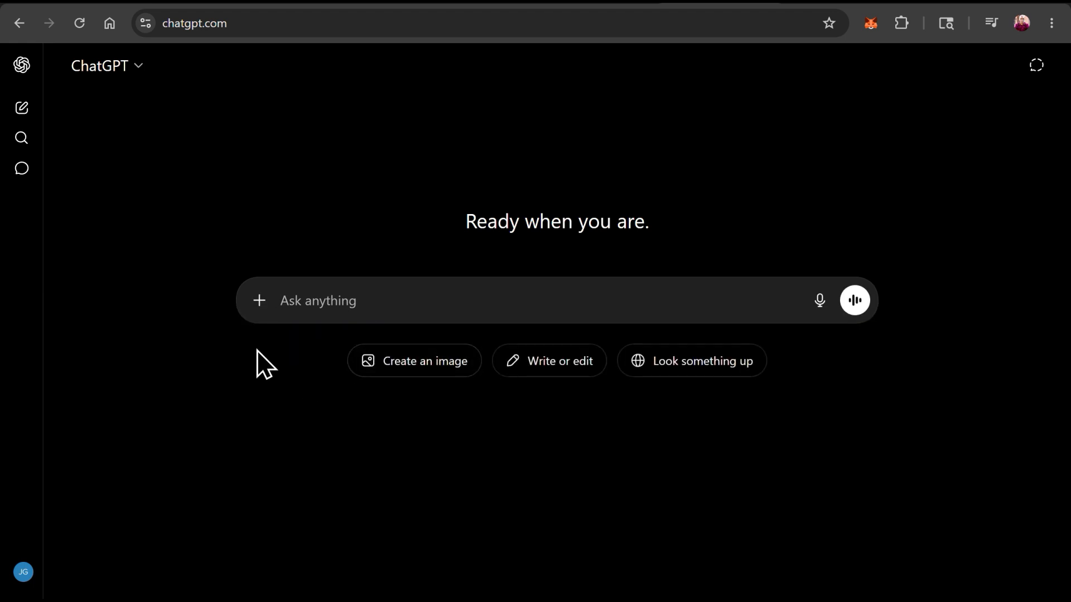
type("@")
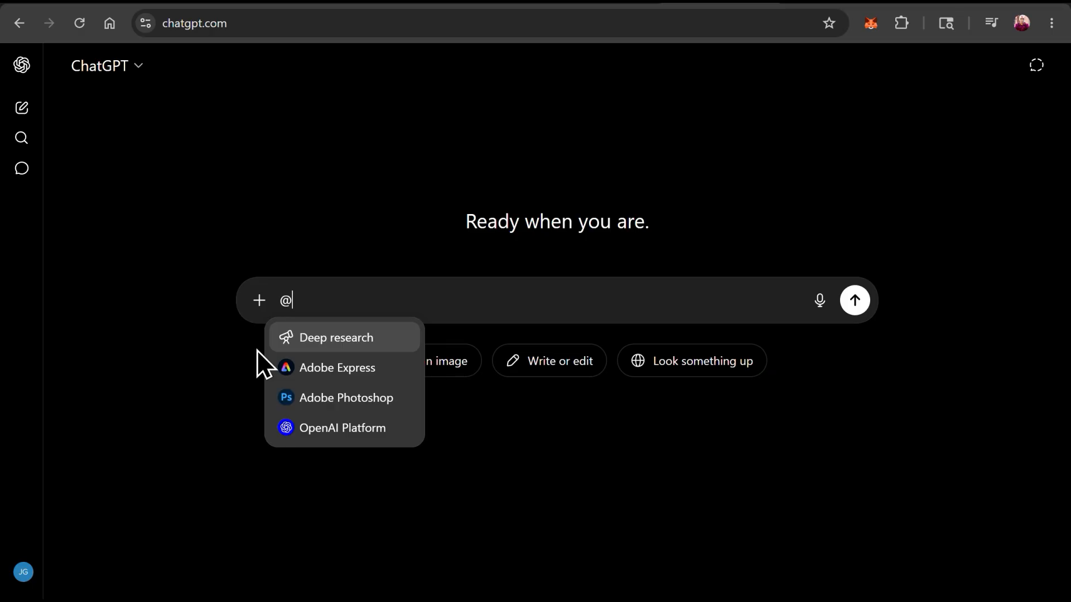
left_click(325, 370)
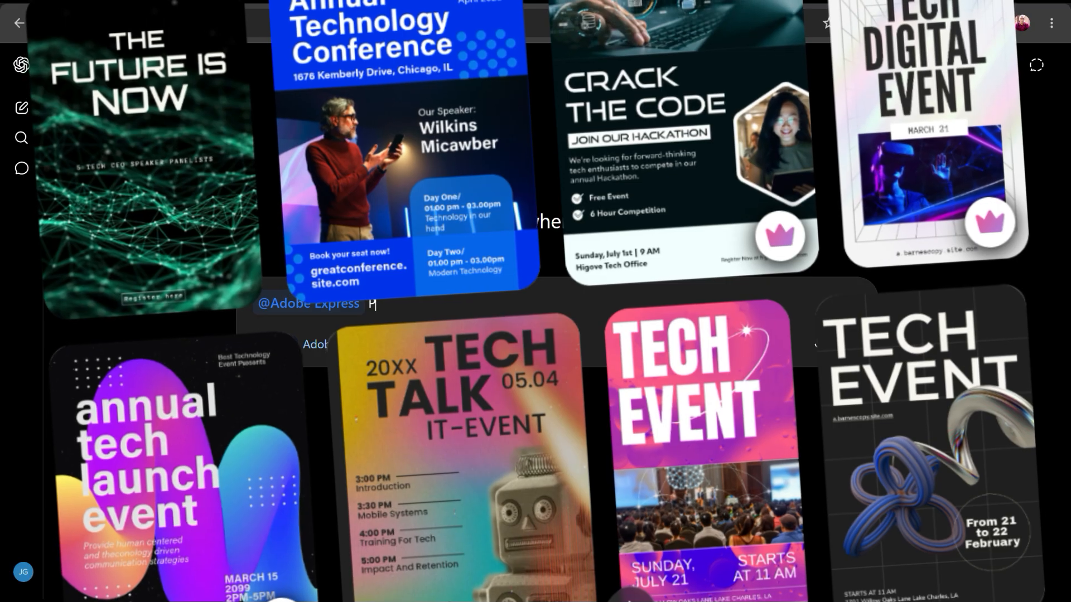
Send Adobe Express the prompt "Provide a YouTube thumbnail template for travel."
type("Provide")
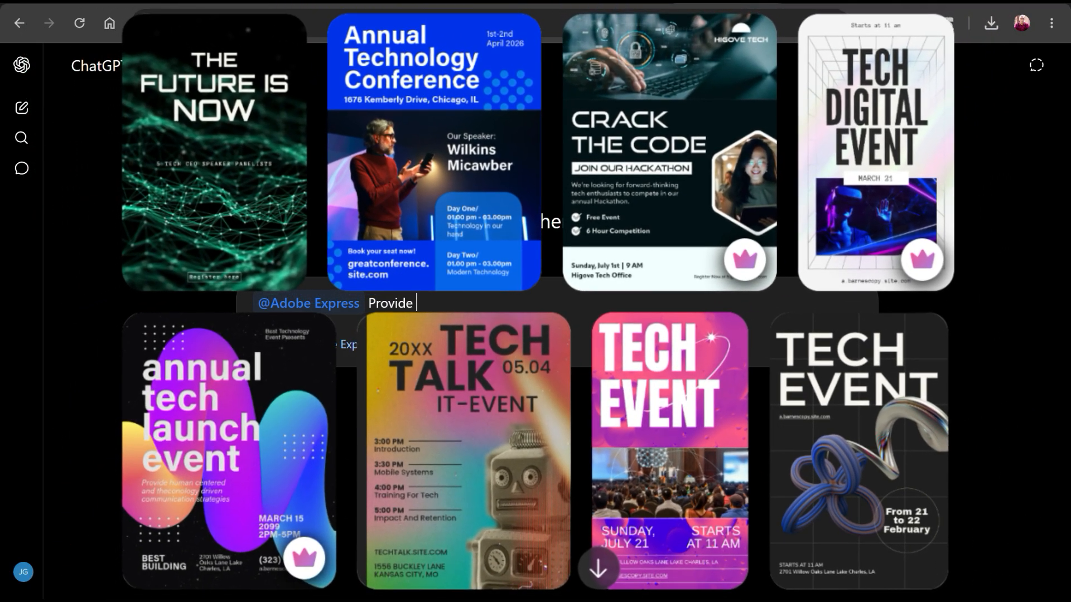
type(" a YouTu")
key("BackSpace")
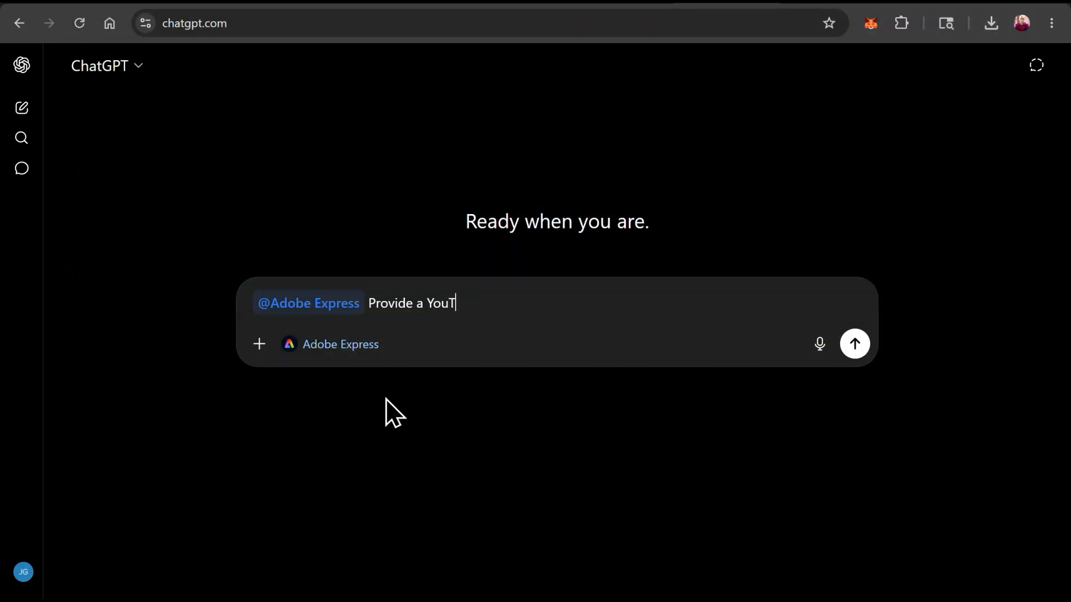
type("ube thumbnail te")
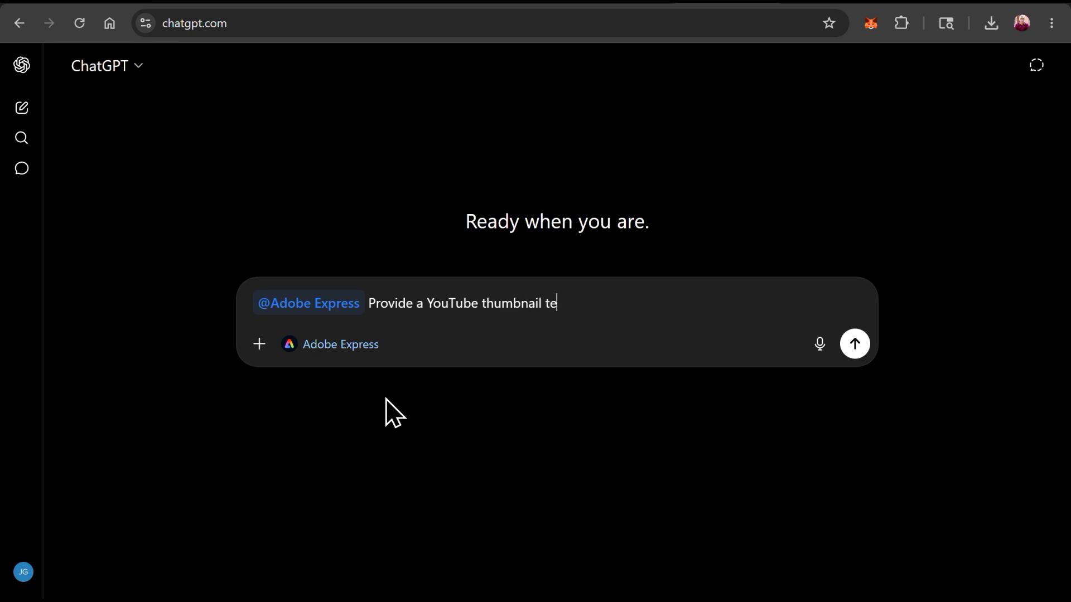
type("mplate for travel.")
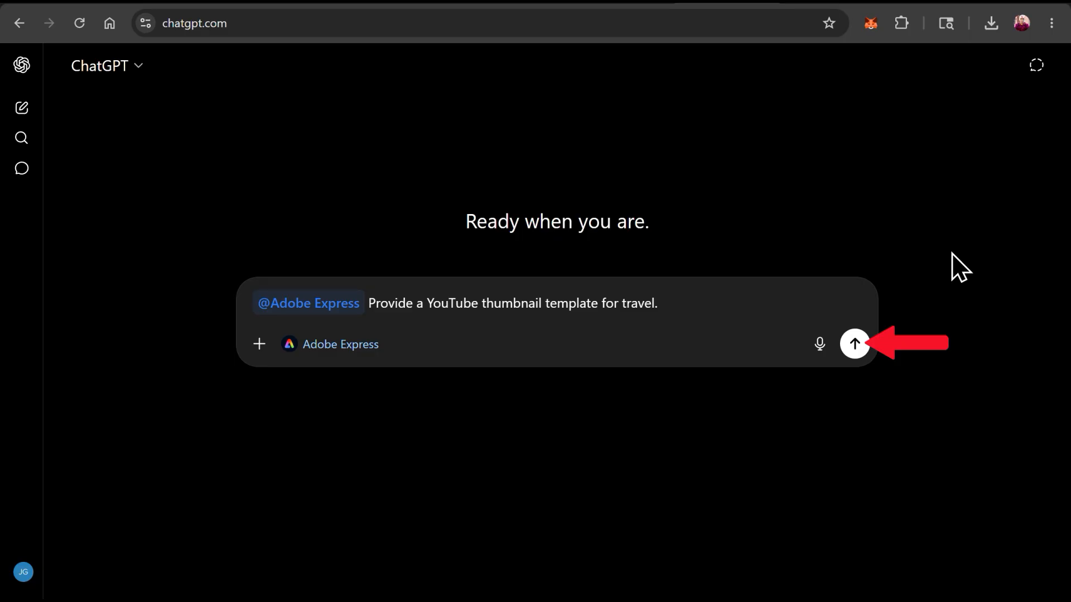
left_click(854, 344)
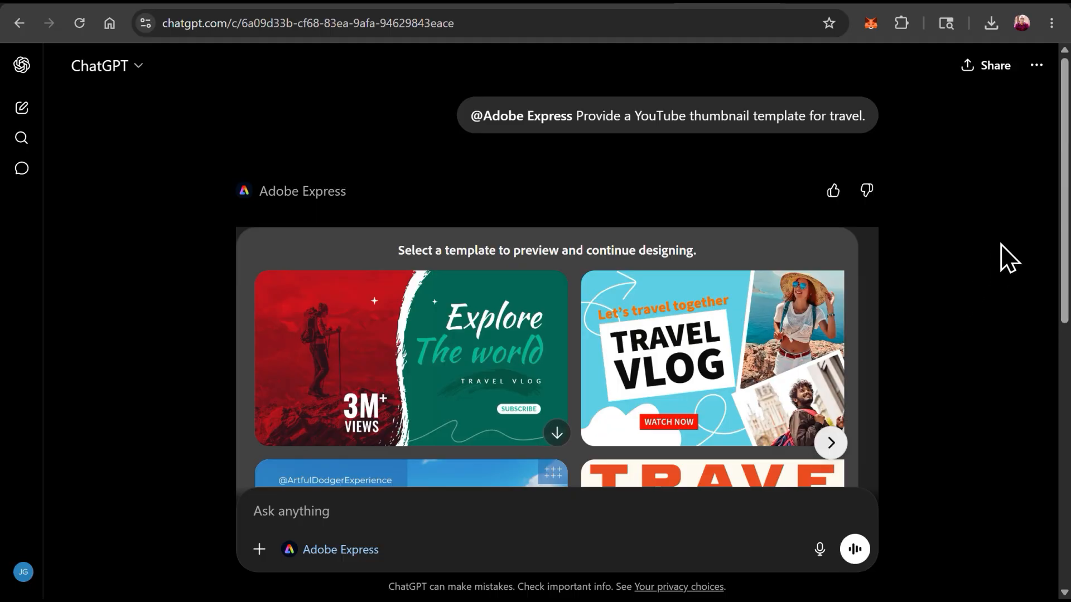
Browse the suggested travel templates and select the light-blue "Let's travel together TRAVEL VLOG" design
left_click_drag(1065, 195, 1068, 277)
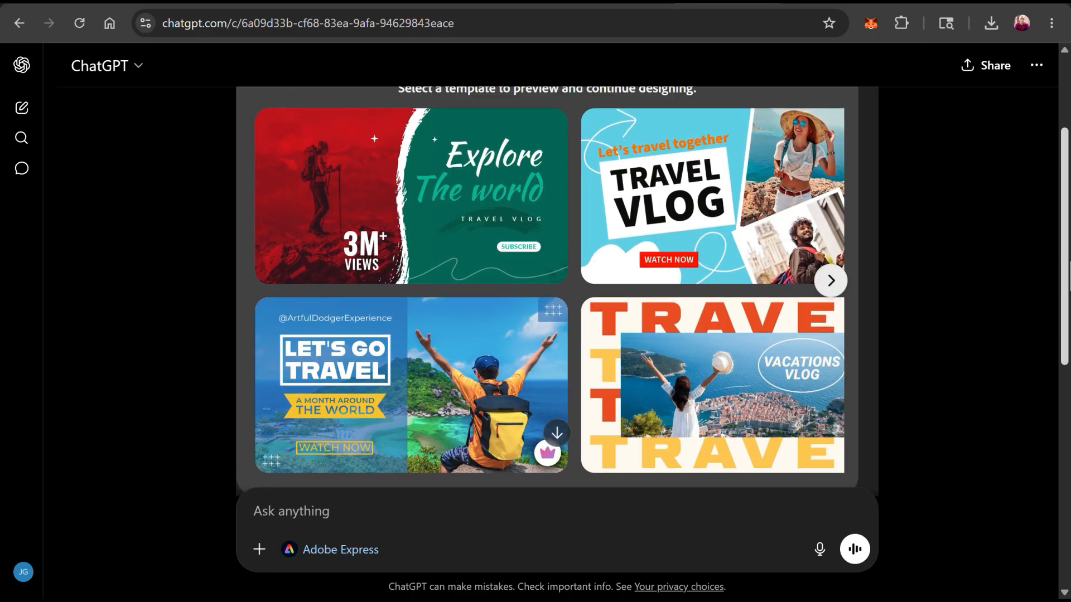
left_click(834, 289)
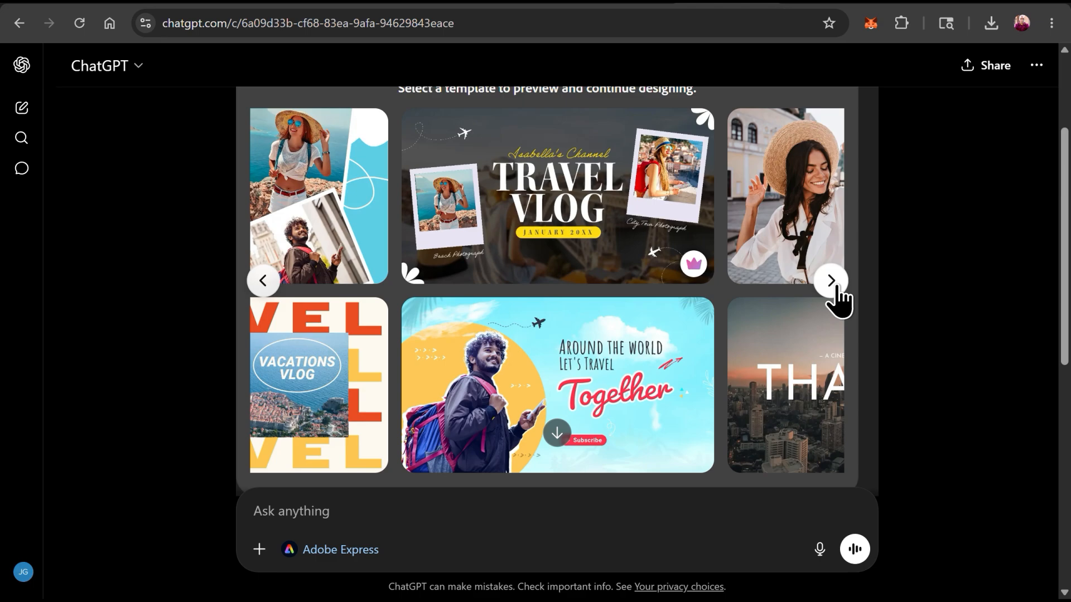
left_click(835, 289)
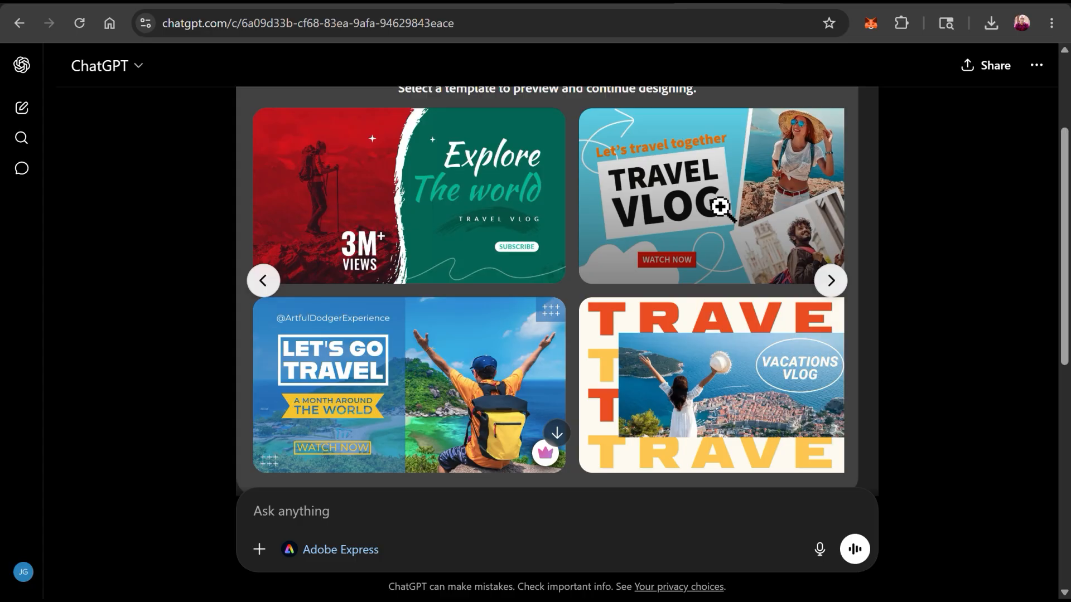
left_click(719, 207)
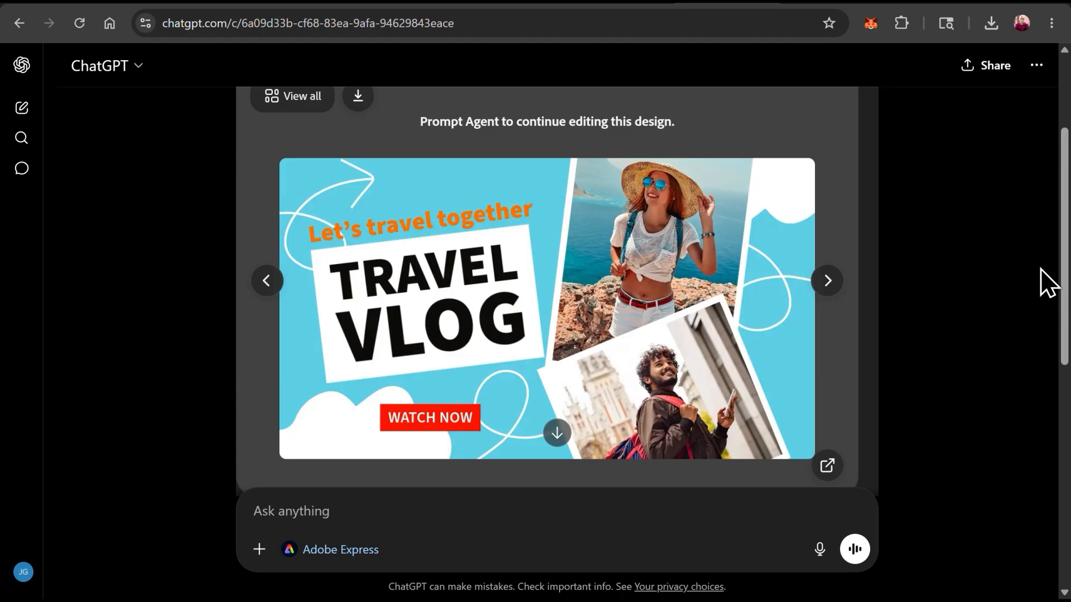
Send the prompt: Change top red text to "Top 10 Travel Tips", Change main text to "TRAVEL TIME"
left_click_drag(1064, 281, 1062, 286)
left_click(572, 508)
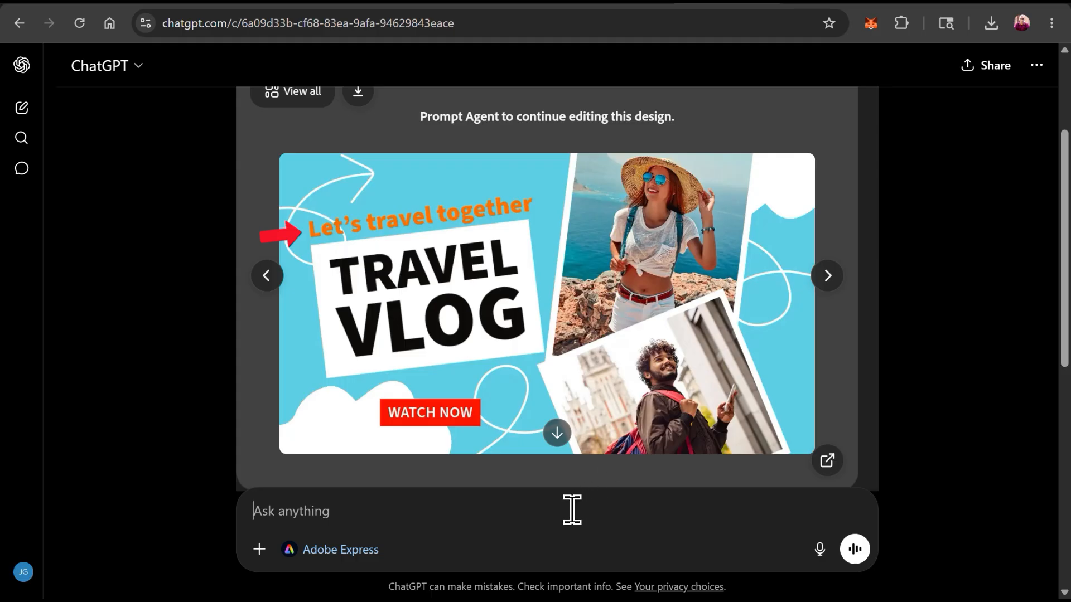
type("Change top red text to \"Top 10 Travel Tips\",")
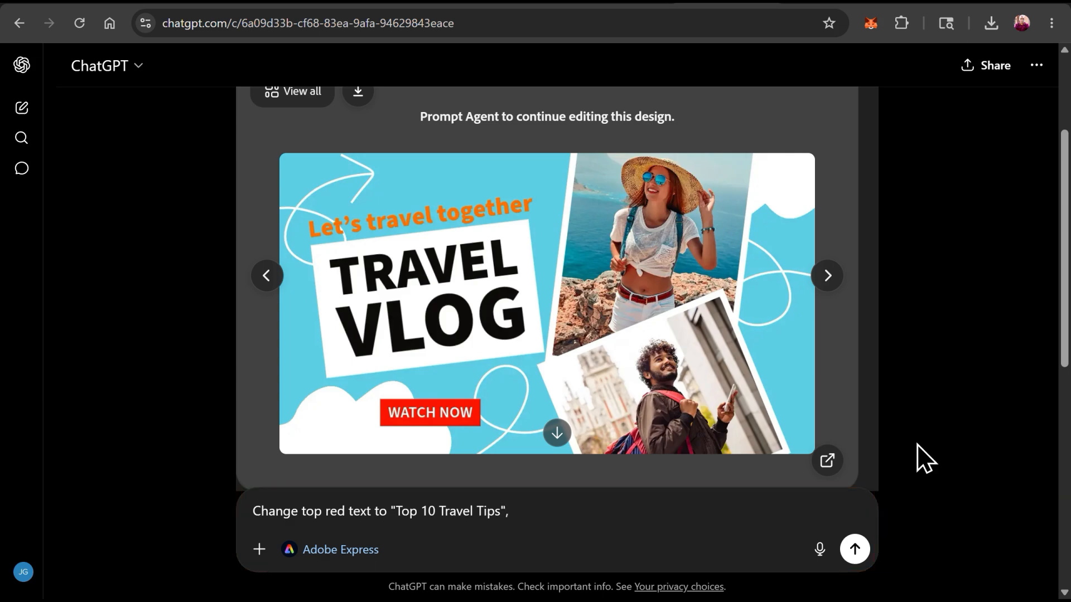
type("main text to \"TRAVEL TIME\"")
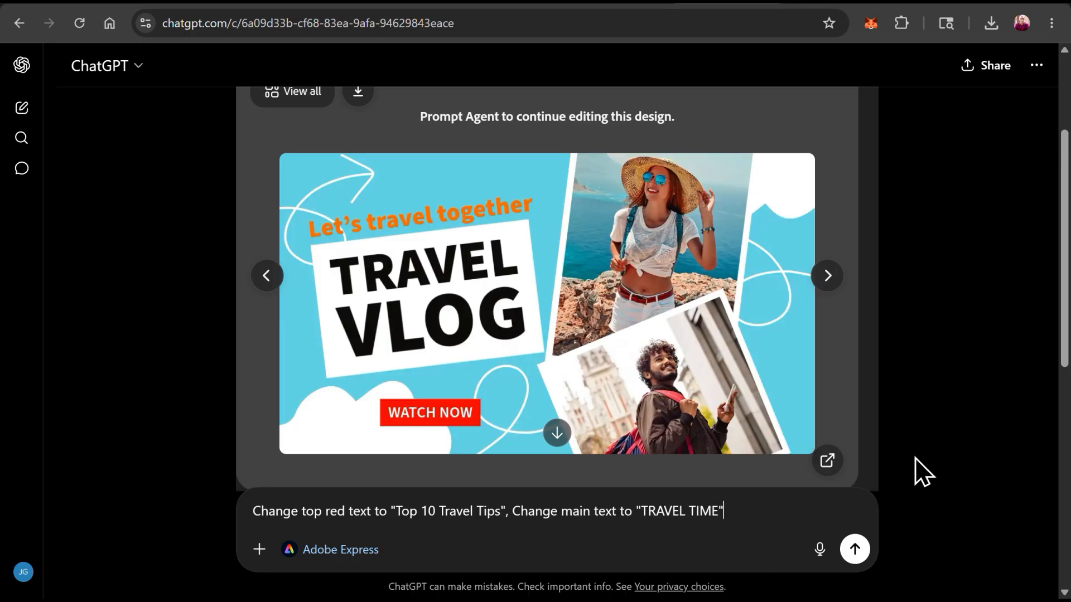
left_click(852, 561)
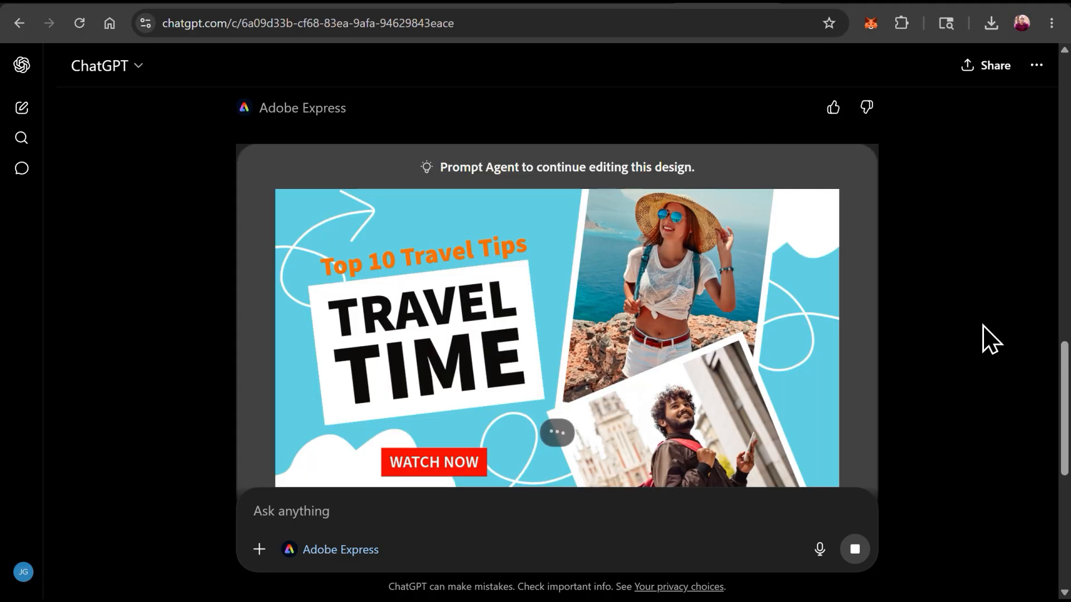
Send the prompt "Change background color to a darker blue." for the edited thumbnail
left_click_drag(1064, 344, 1064, 354)
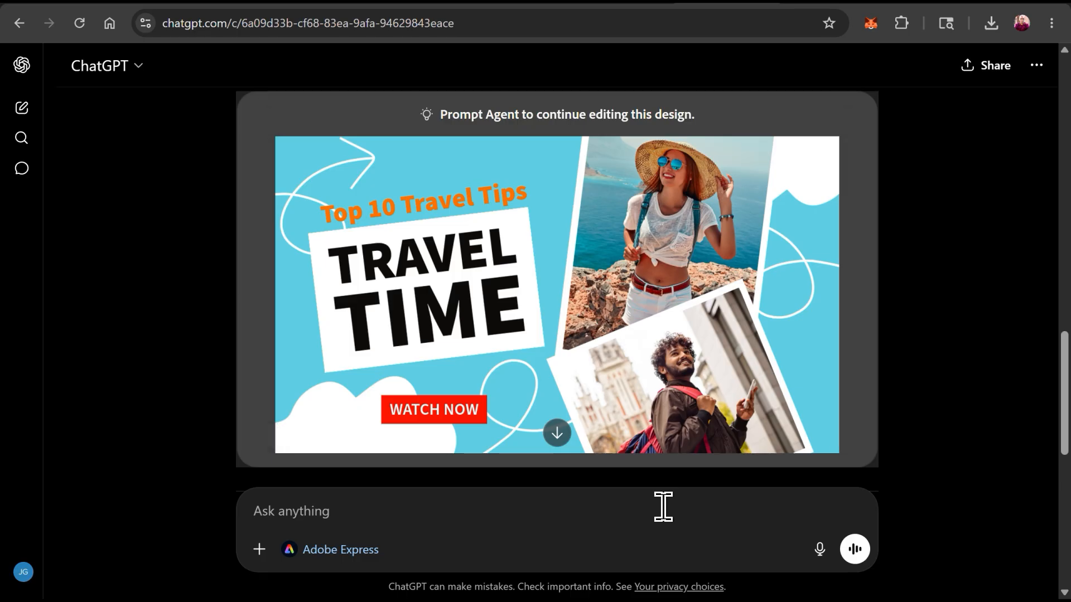
left_click(662, 526)
type("Change background color to a darker blue")
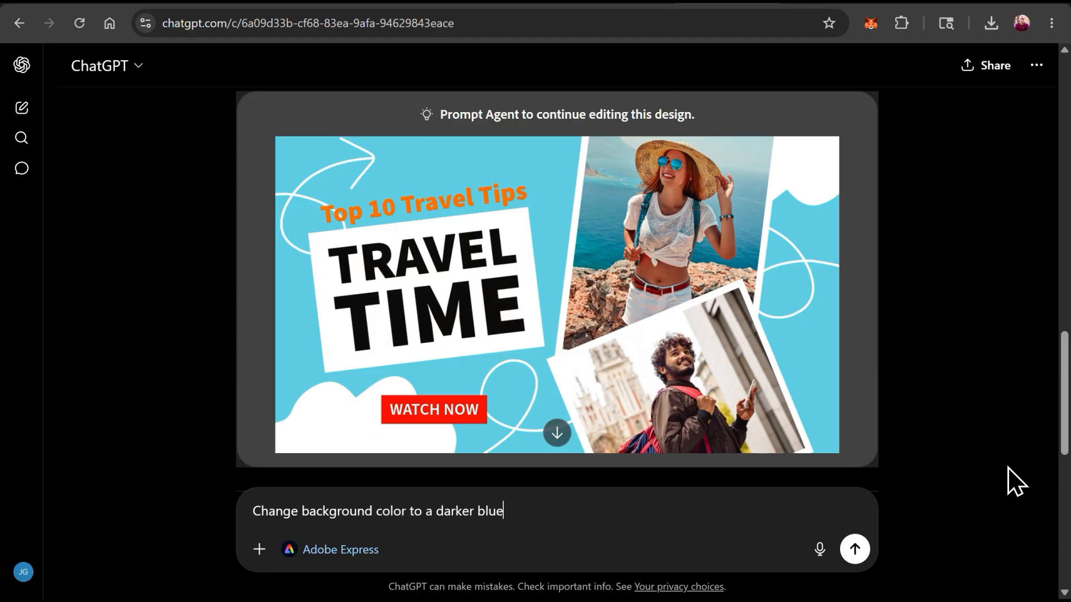
type(".")
left_click(856, 551)
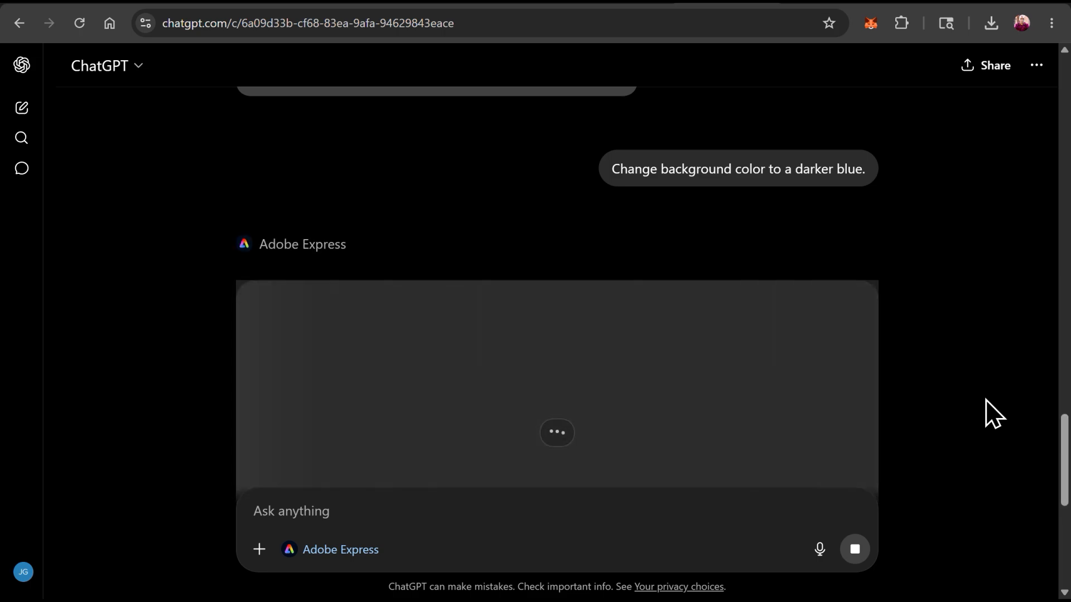
Try the suggested background colors on the thumbnail and choose the fourth swatch, a deep navy blue
left_click_drag(1064, 434, 1065, 455)
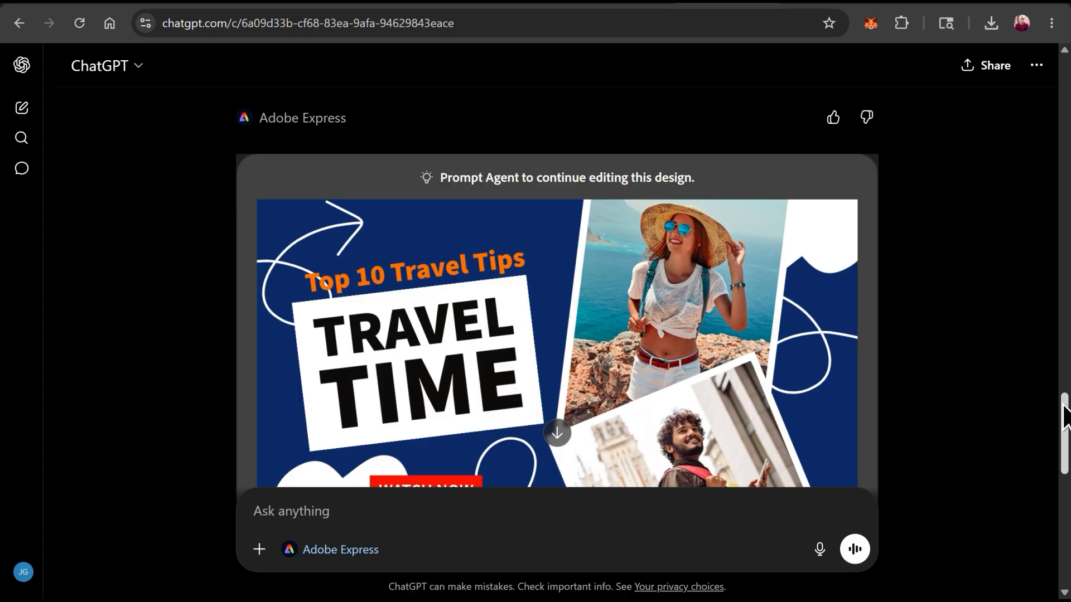
left_click_drag(1063, 406, 1061, 422)
left_click(516, 466)
left_click(556, 465)
left_click(595, 471)
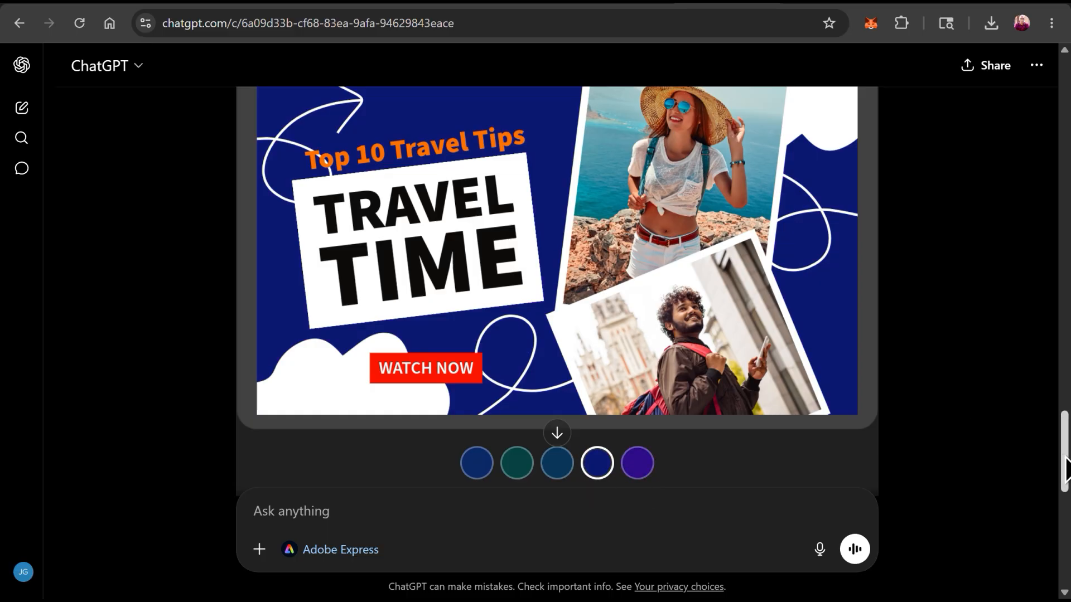
Send the prompt "Change travel photo of man to a beautiful mountain view." for the thumbnail
left_click_drag(1066, 467, 1067, 525)
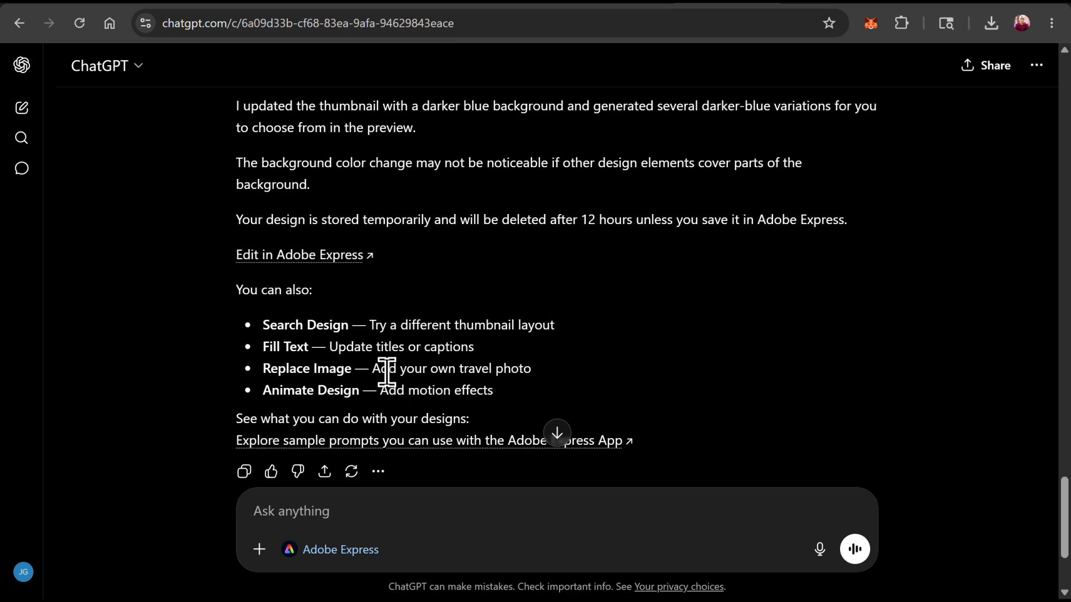
left_click_drag(1064, 506, 1065, 427)
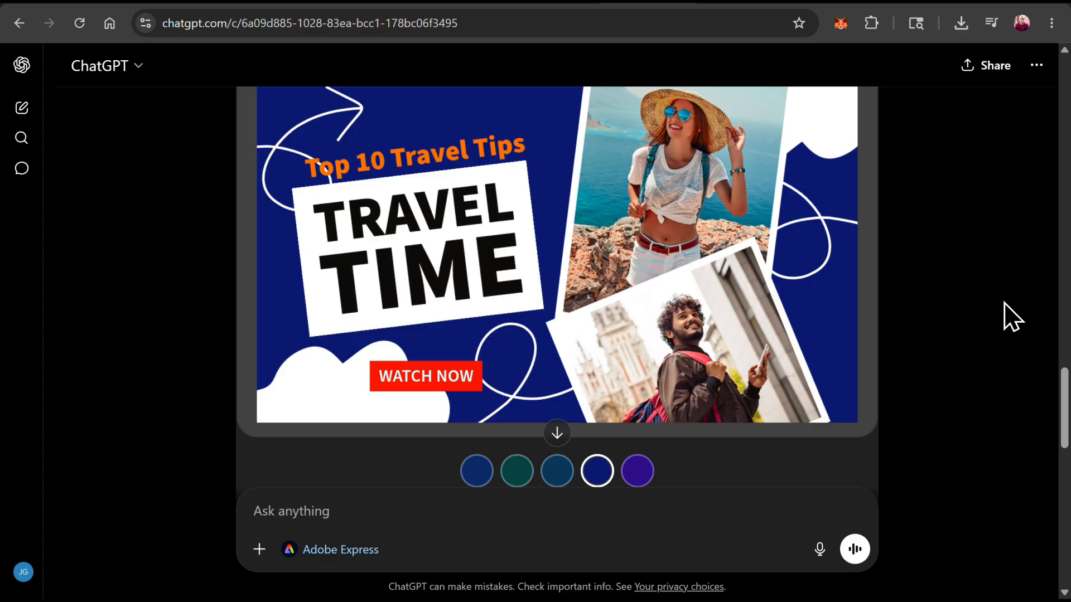
type("Change trav")
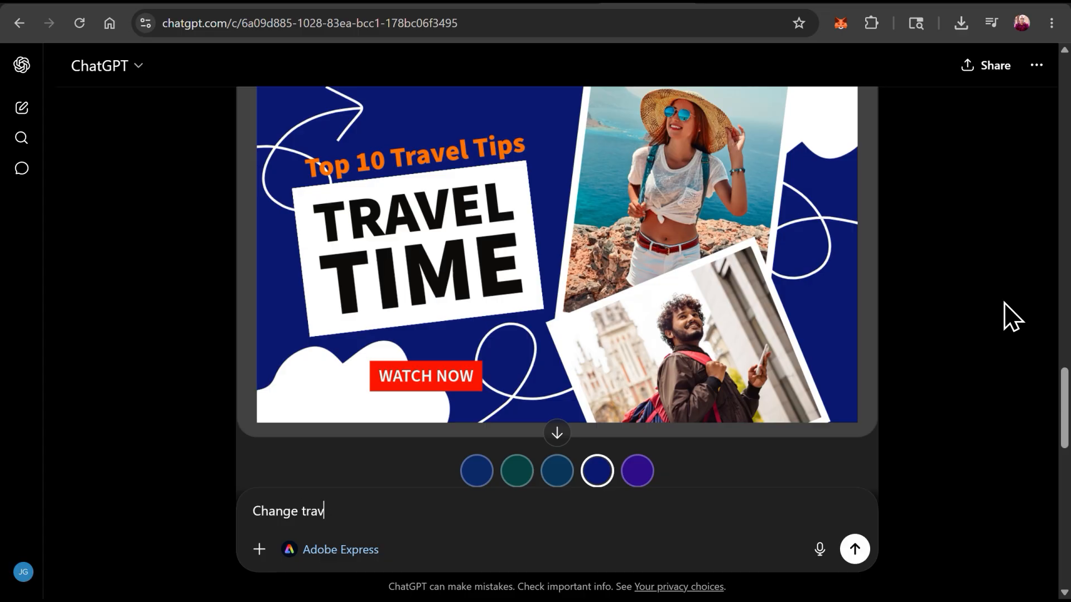
type("el photo of man to a beautiful mounta")
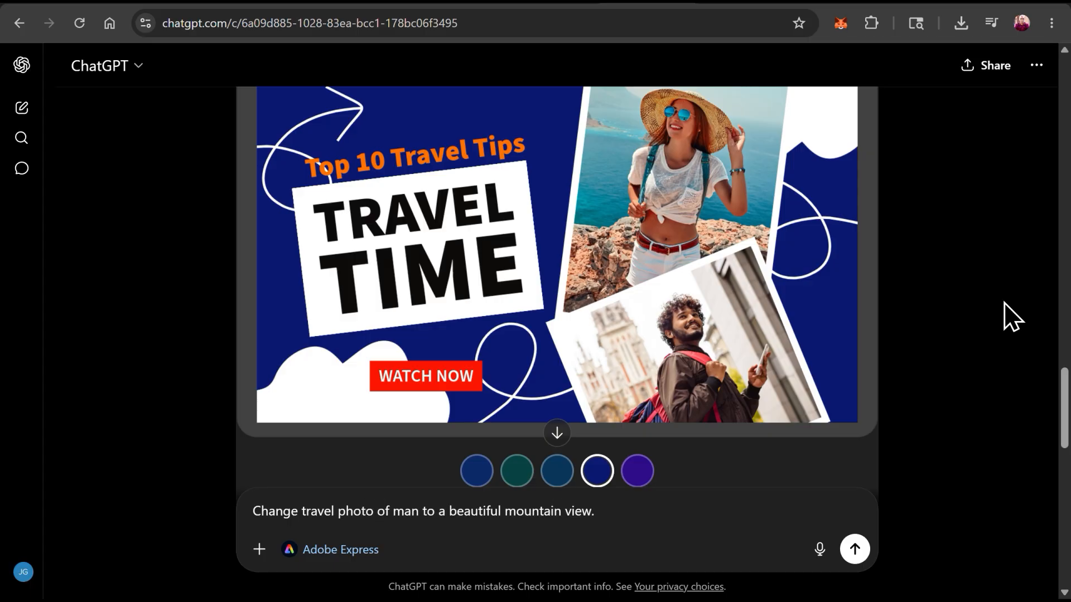
type("in view.")
left_click(857, 552)
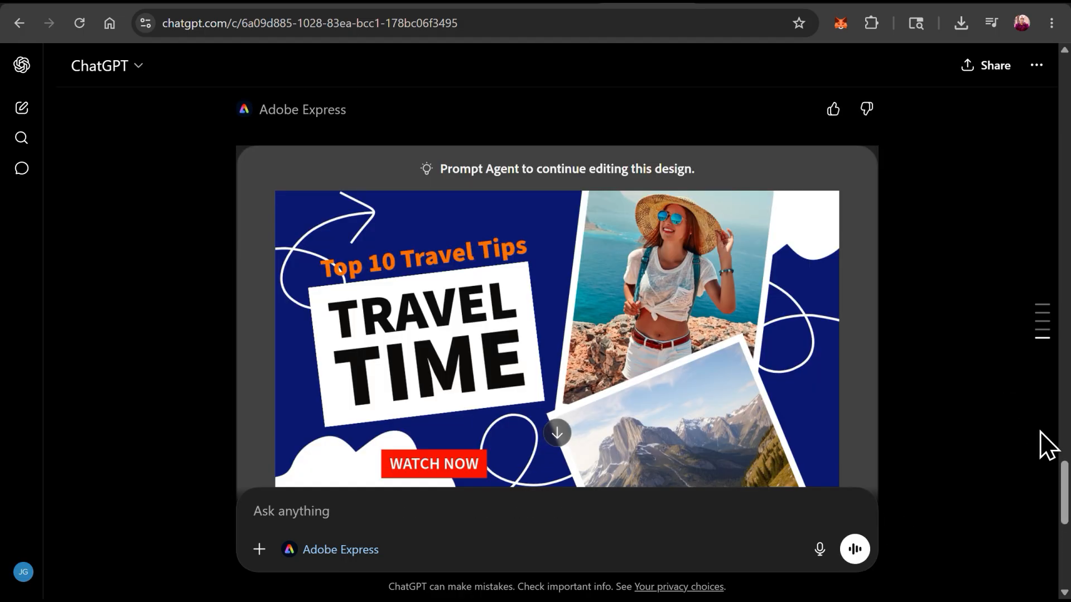
Send the prompt "Animate this" for the thumbnail with the mountain photo
mouse_move(1063, 472)
left_mouse_down()
mouse_move(1063, 485)
mouse_move(1064, 475)
left_mouse_up()
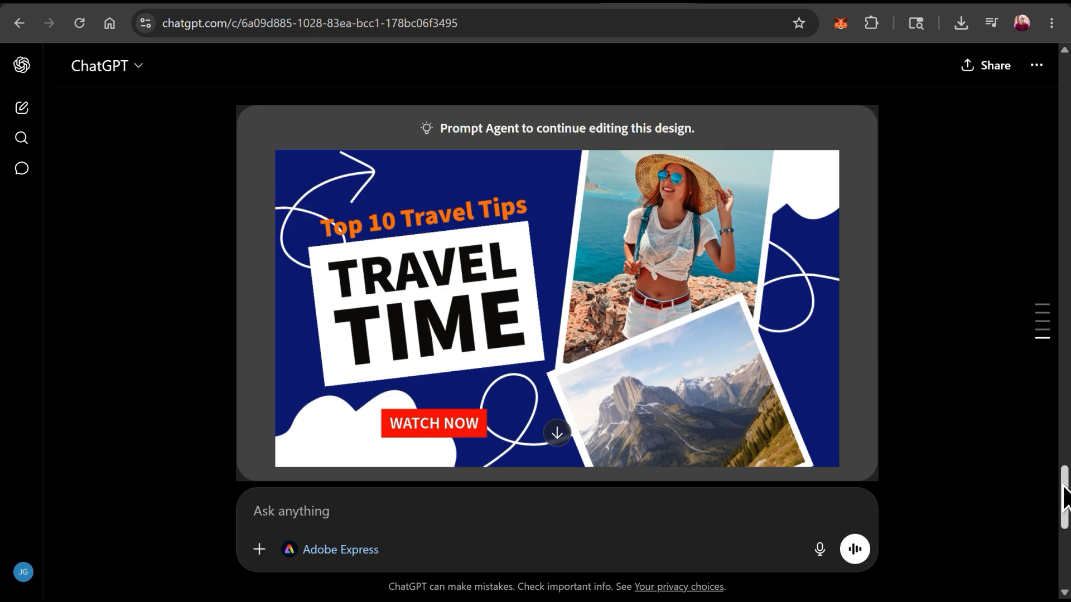
scroll(1063, 490, "down", 1)
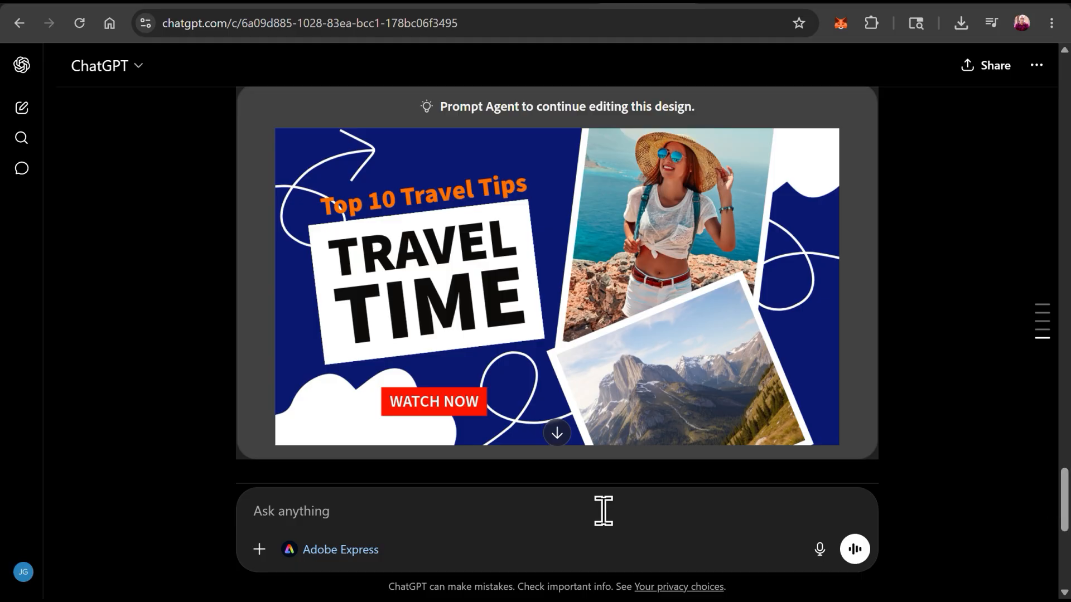
type("Animate this")
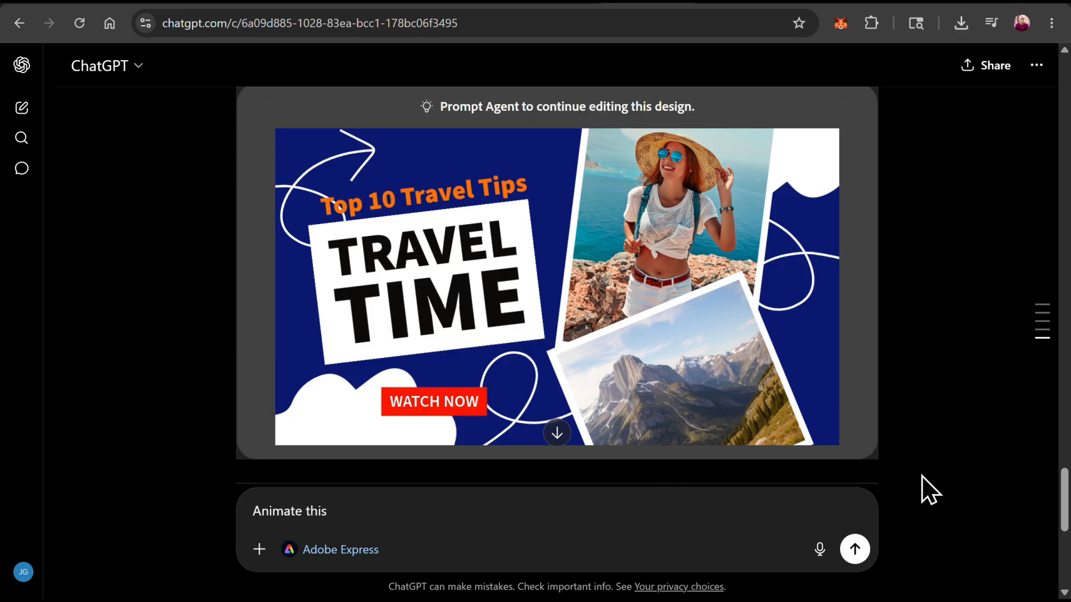
left_click(855, 550)
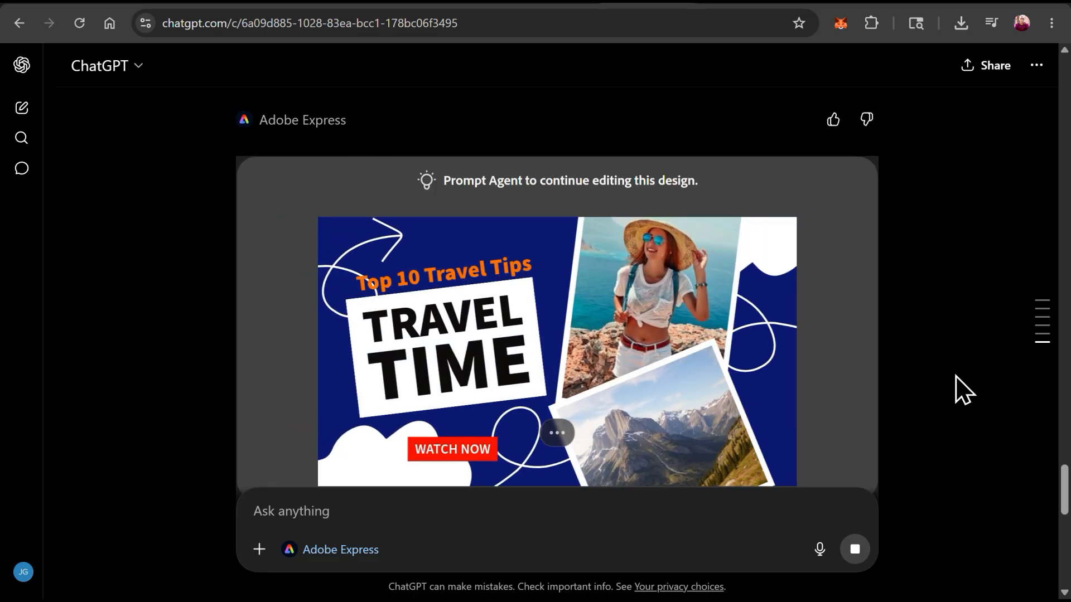
Try the first three suggested animation styles on the thumbnail and choose the second one
scroll(1064, 499, "down", 2)
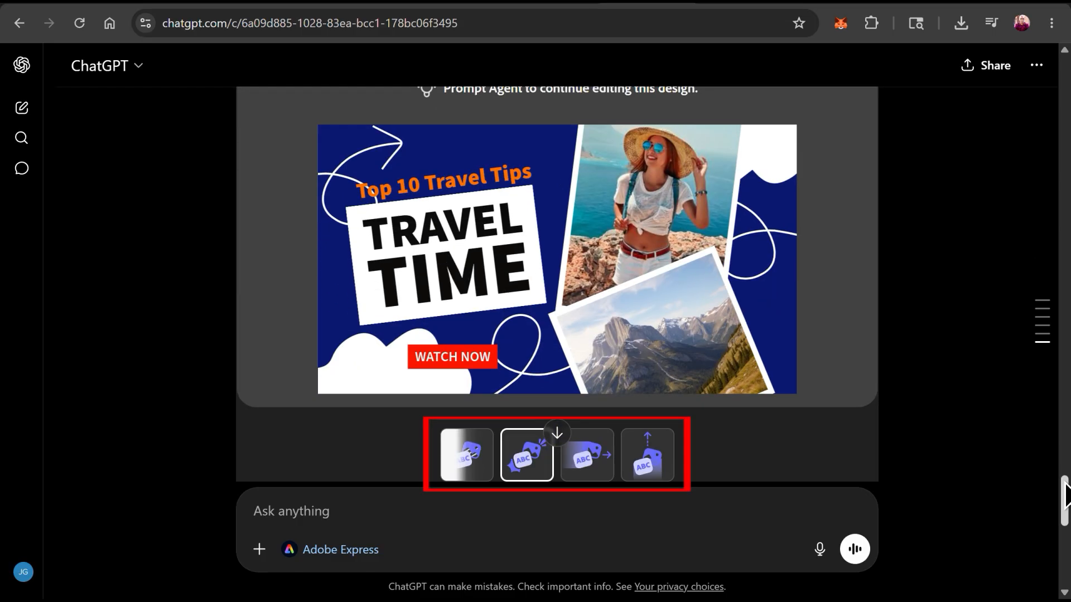
left_click(456, 466)
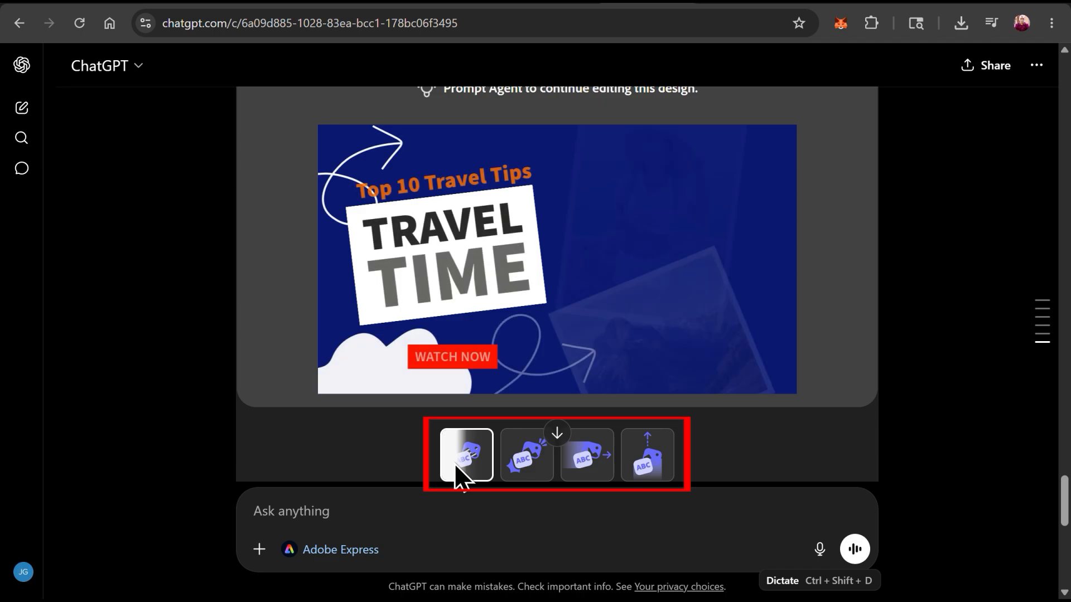
left_click(512, 464)
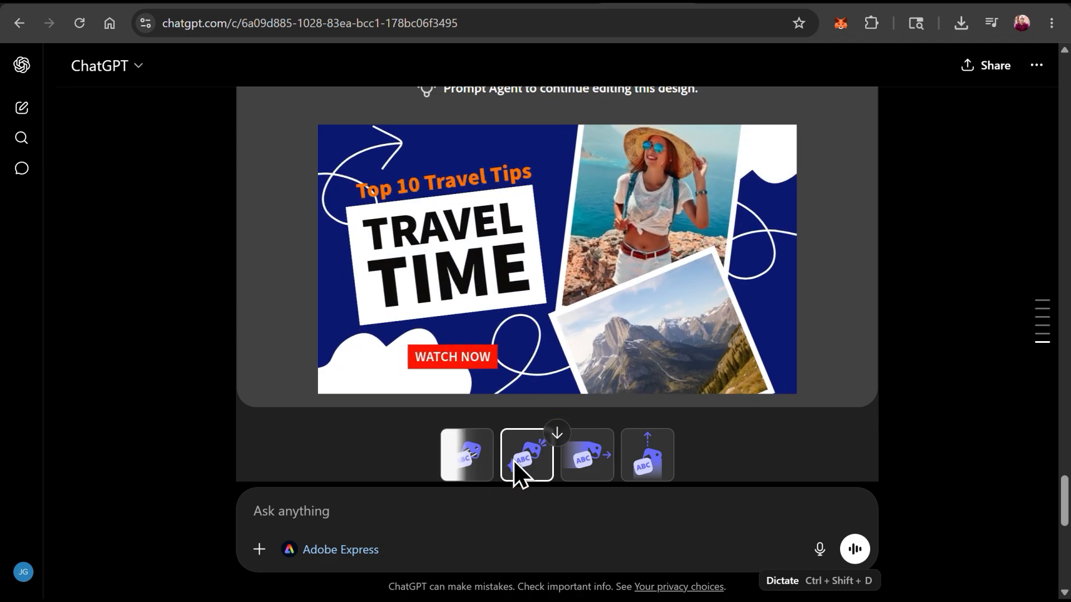
left_click(574, 457)
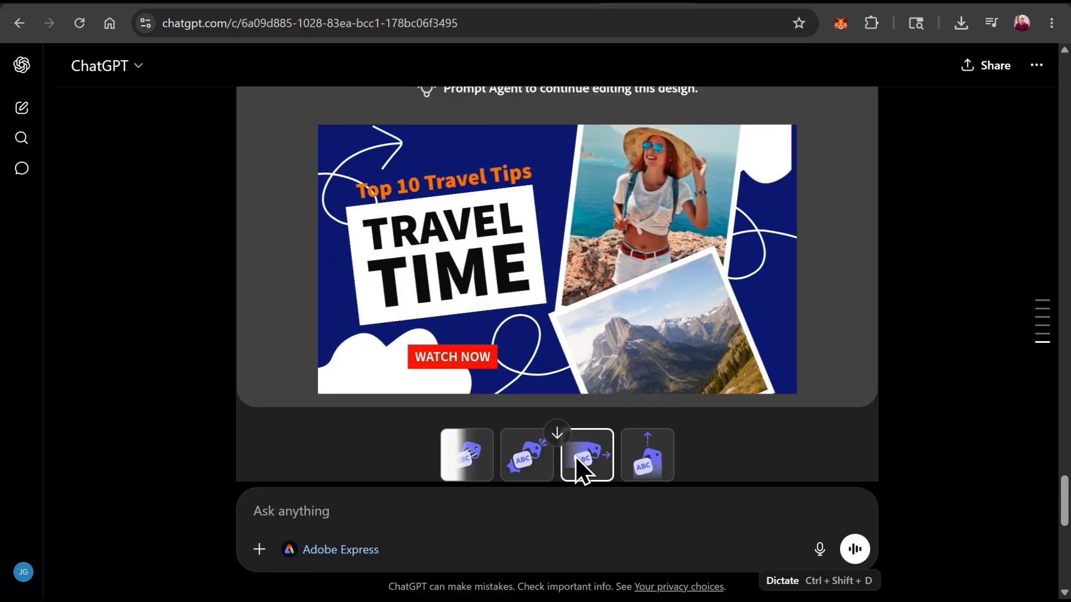
left_click(536, 471)
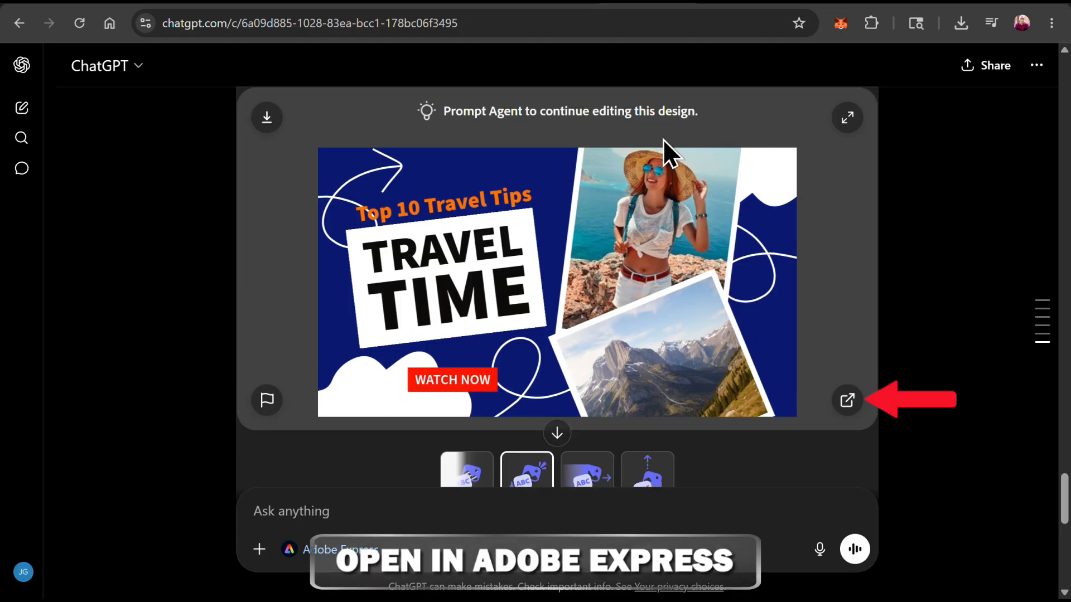
Open the thumbnail in Adobe Express and run the suggested prompt to change the woman's clothing to an orange color contrasting with the blue background
left_click(846, 406)
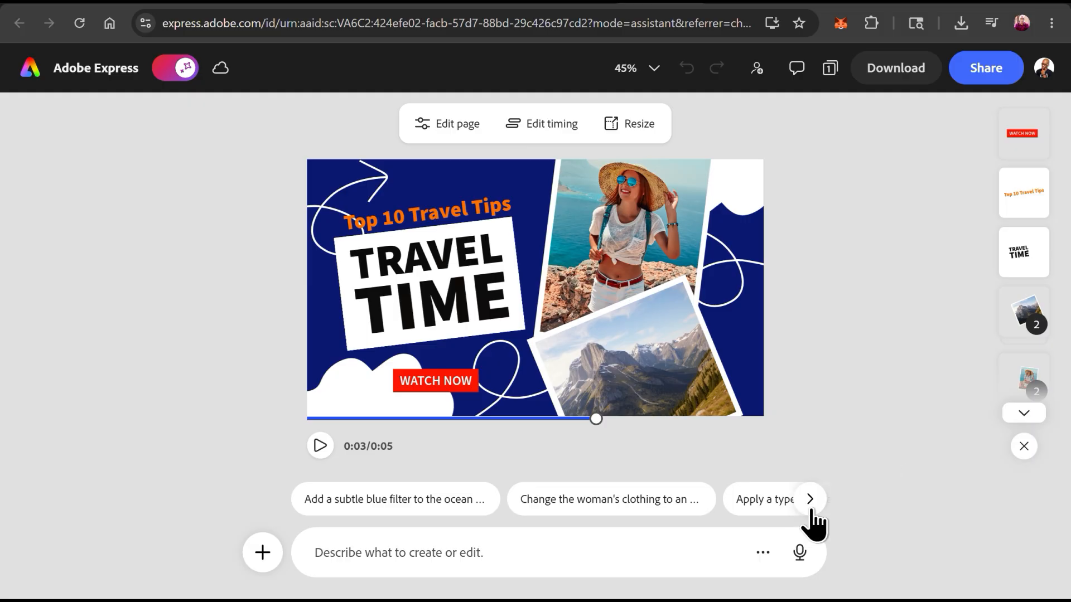
left_click(809, 499)
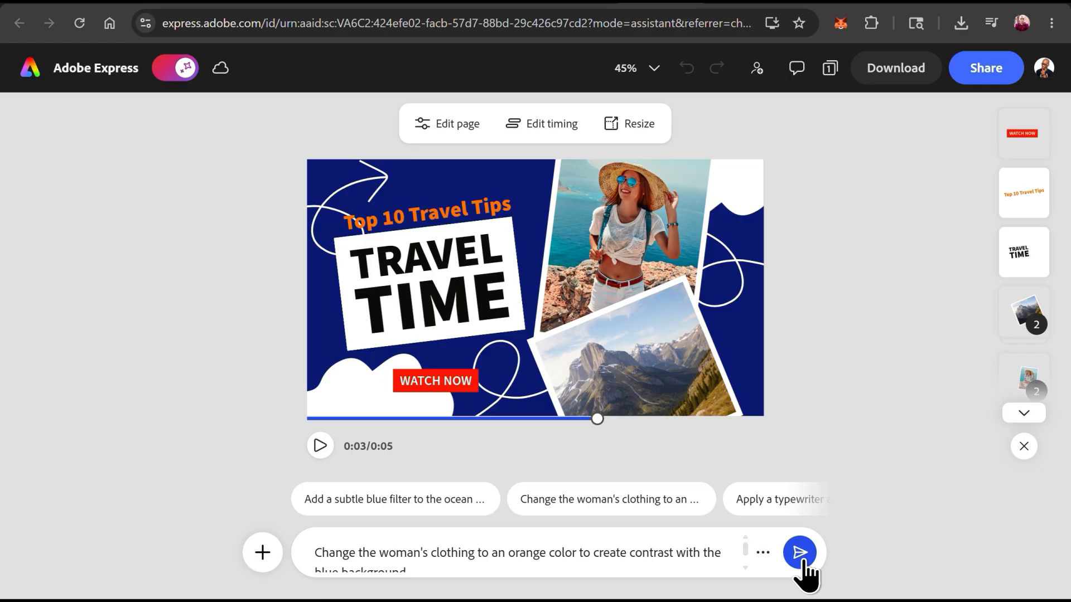
left_click(803, 562)
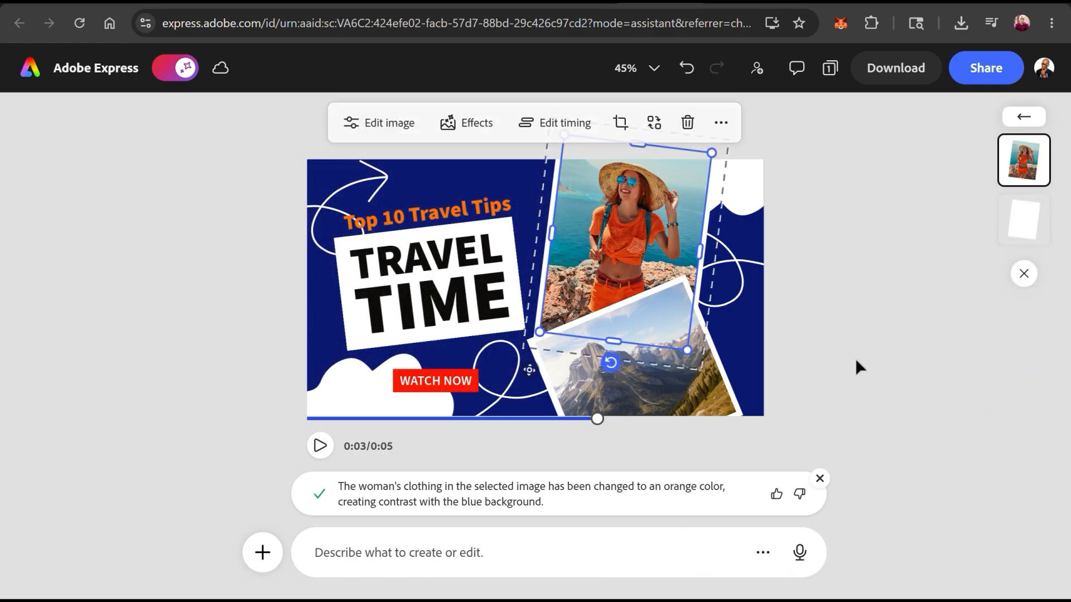
left_click(856, 362)
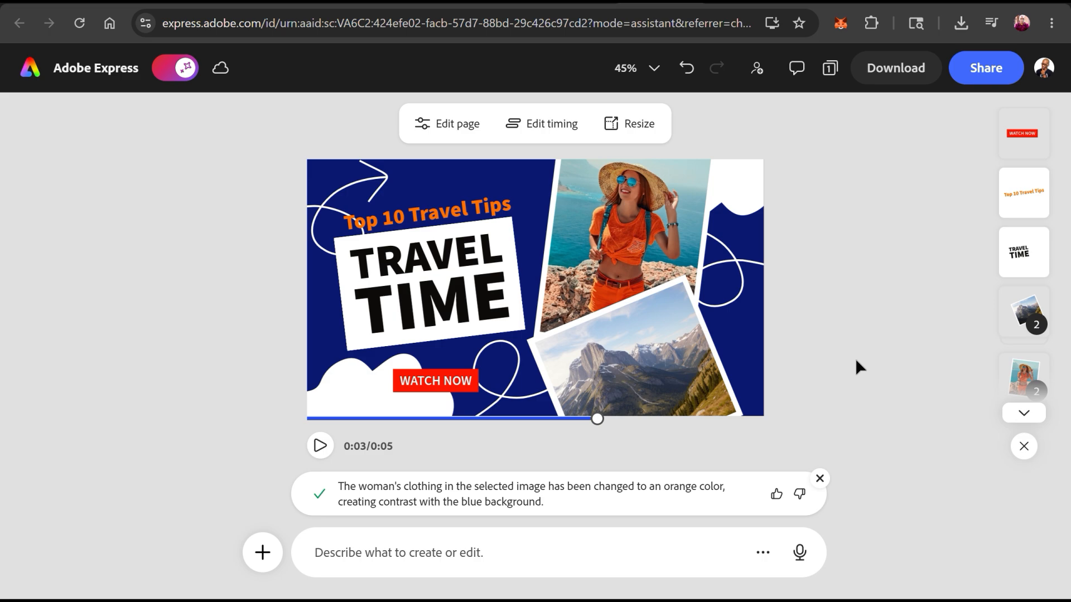
Turn off the AI assistant mode to switch to the manual editor, and collapse the timeline
left_click(180, 77)
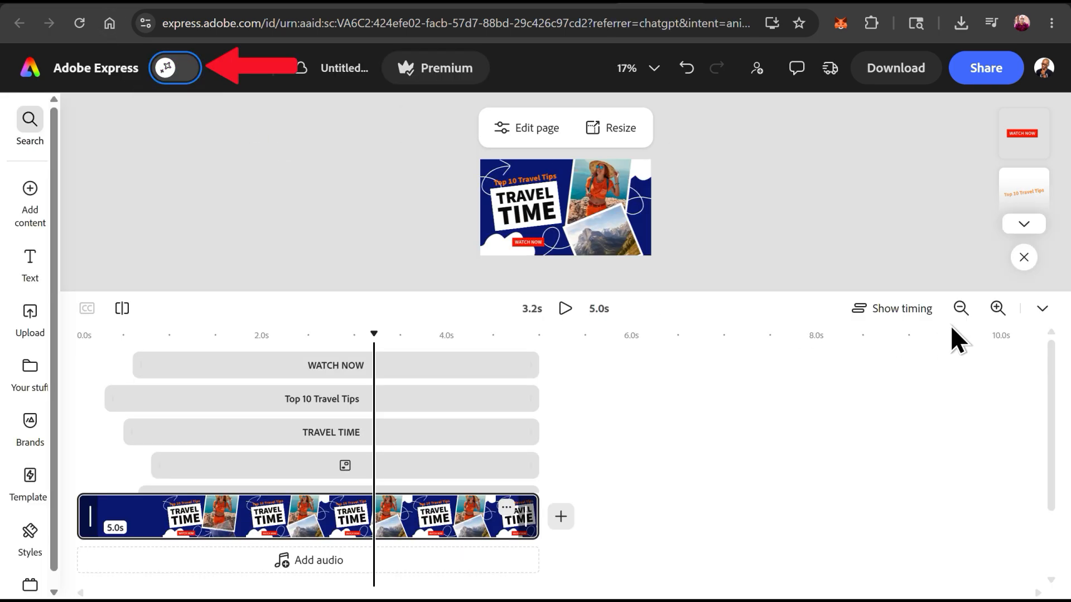
left_click(1041, 313)
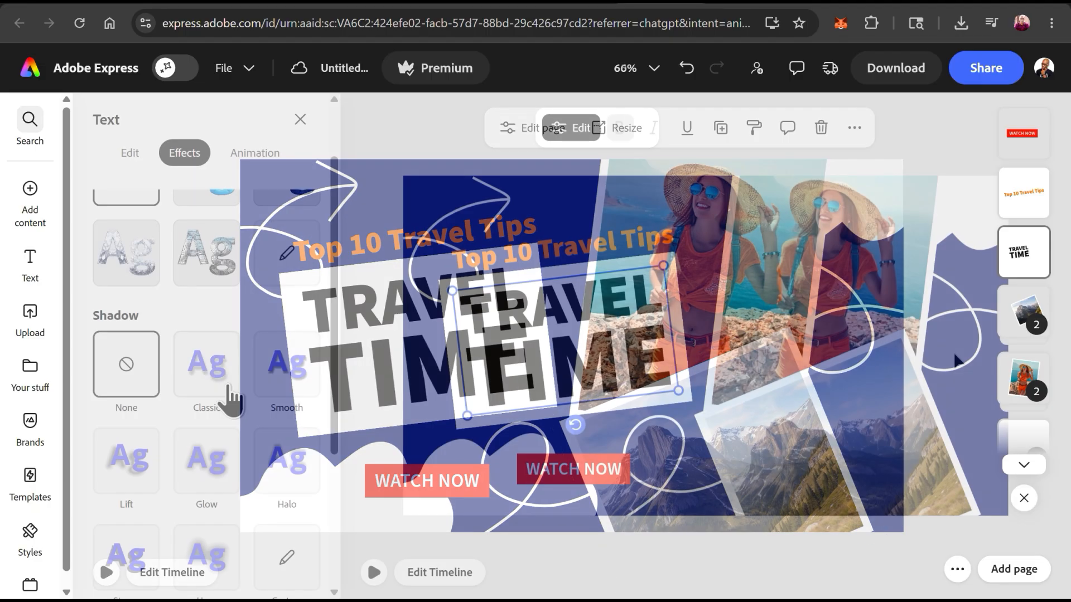
Restyle the thumbnail text with a shadow effect, yellow for "Top 10 Travel Tips", and the Fira Sans ExtraBold font for "TRAVEL TIME"
left_click(217, 368)
left_click(127, 479)
left_click(275, 394)
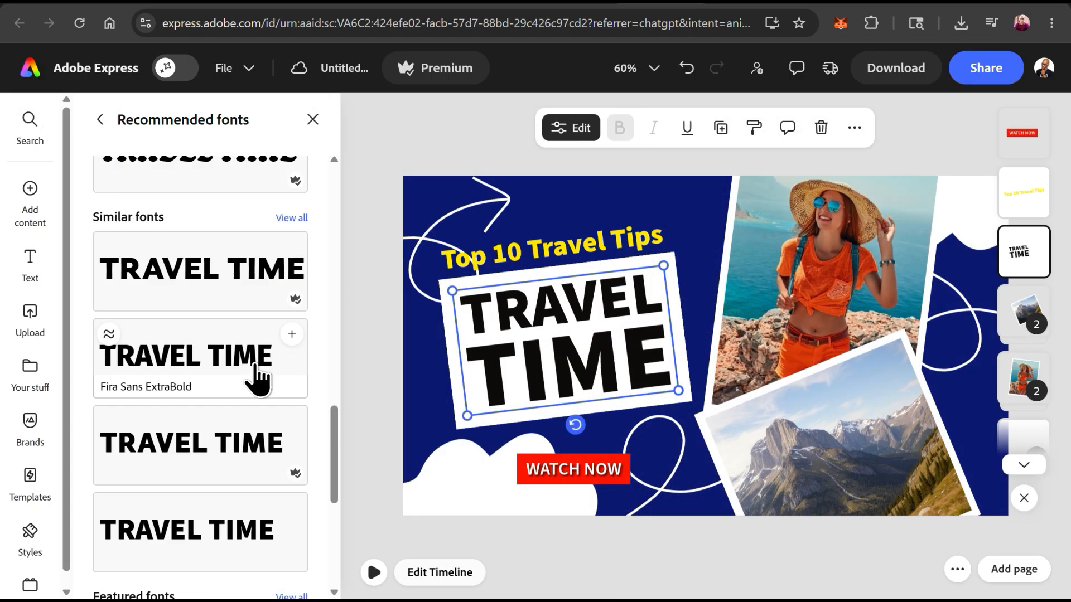
left_click(256, 376)
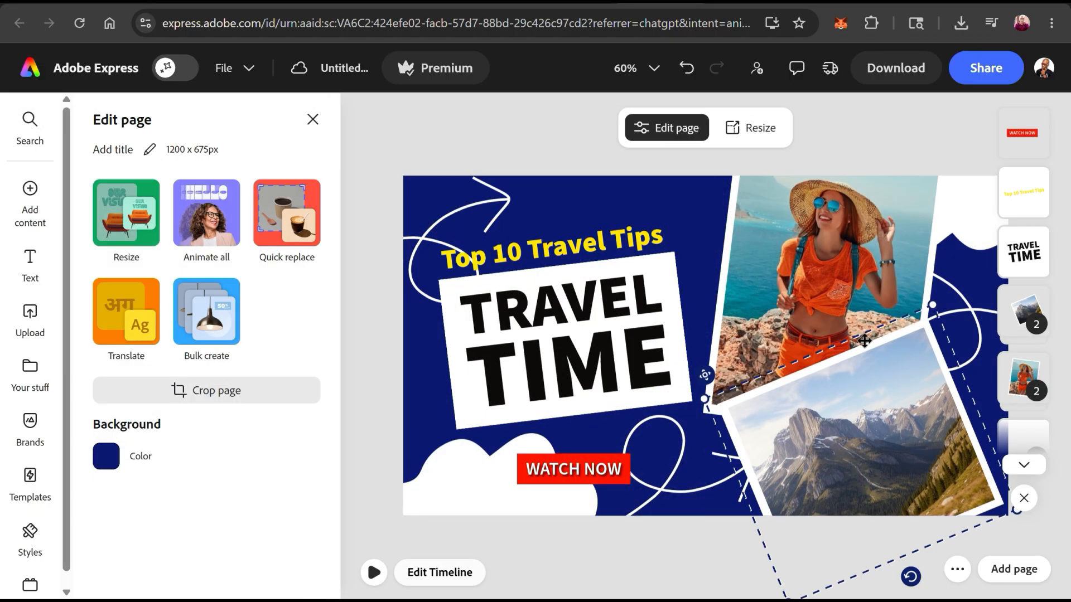
Reposition the woman and mountain photos and round the corners of the red WATCH NOW button
left_click(864, 341)
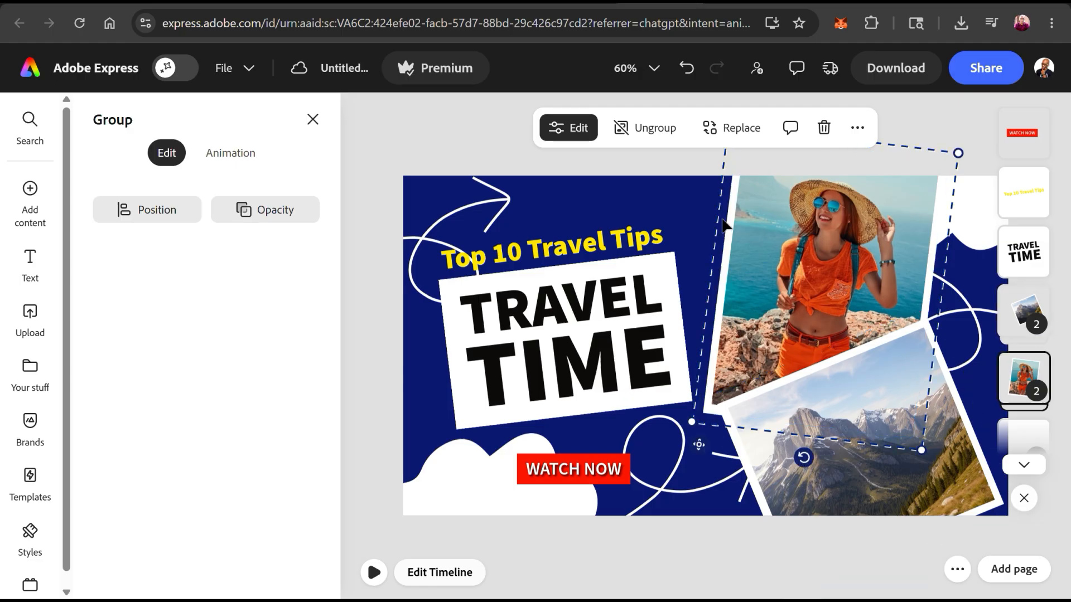
left_click_drag(333, 515, 306, 514)
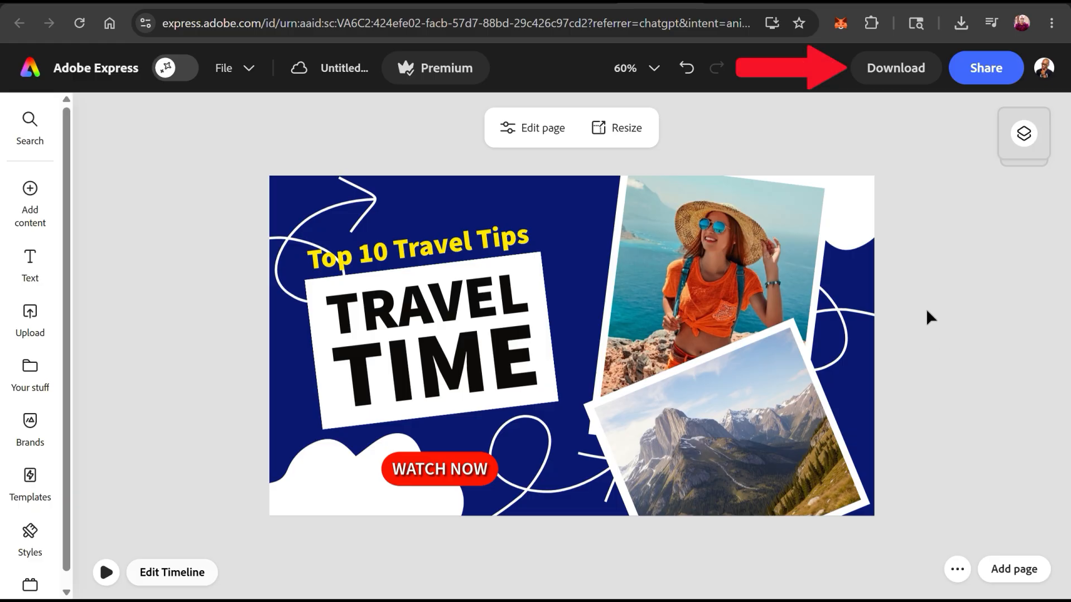
Download the finished travel thumbnail
left_click(904, 75)
left_click(961, 342)
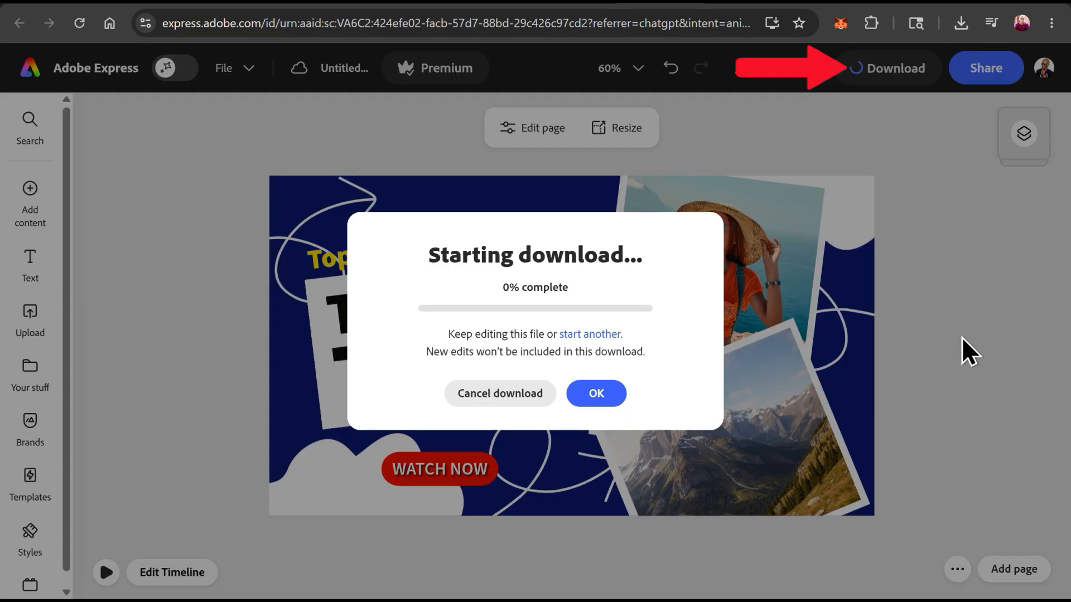